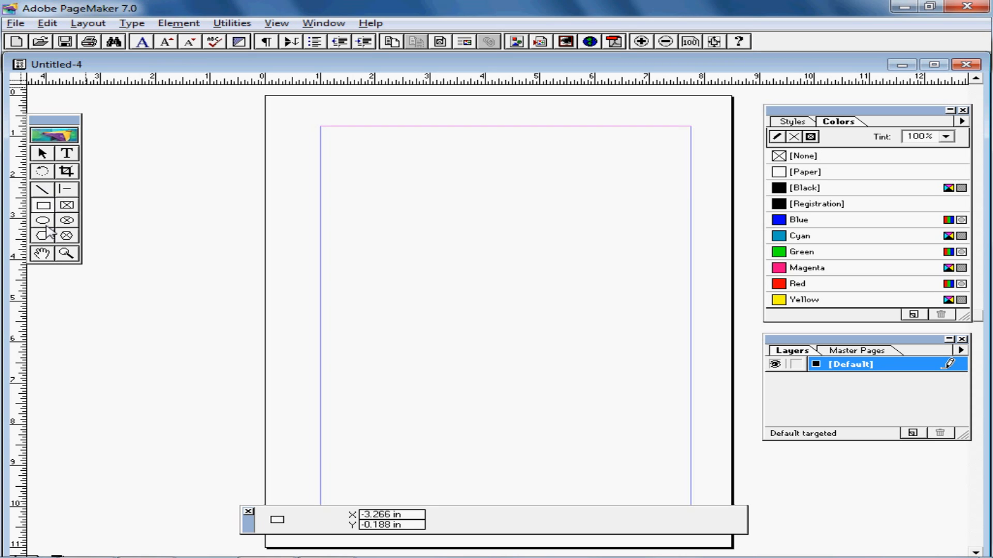
- Draw an elliptical frame about 3.5 by 3 in on the upper page and a plain ellipse about 3 by 2.75 in below it
left_click(43, 222)
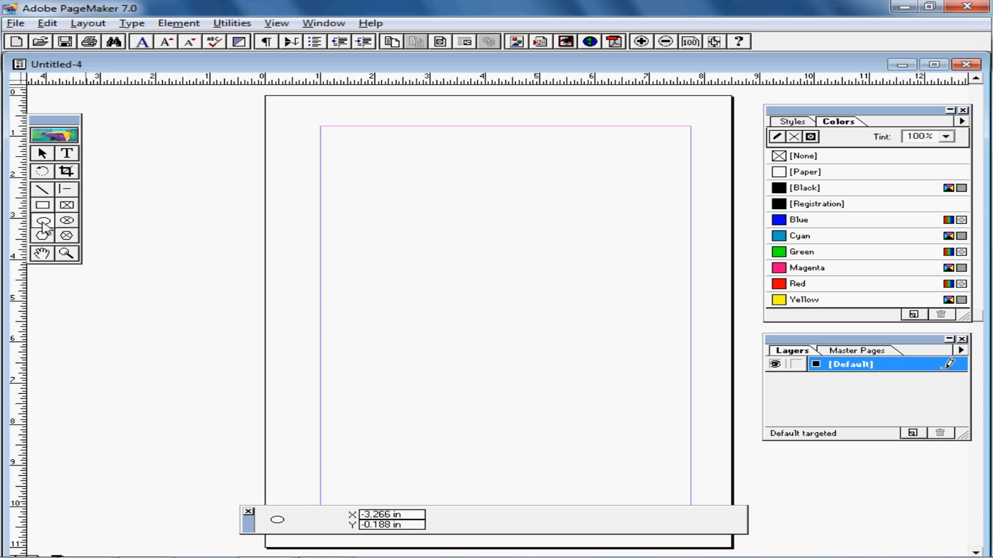
left_click(71, 220)
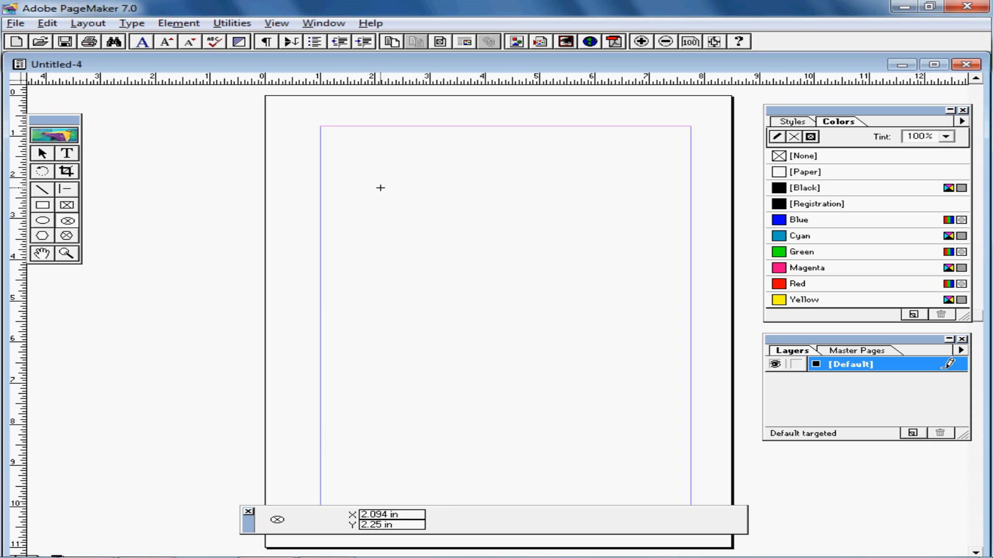
mouse_move(381, 187)
left_mouse_down()
mouse_move(533, 273)
mouse_move(581, 310)
mouse_move(569, 312)
left_mouse_up()
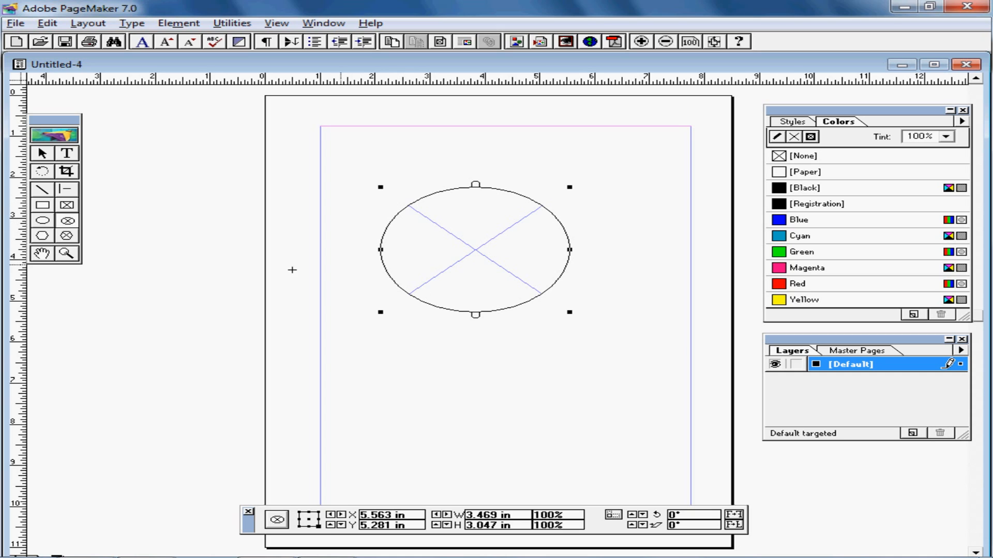
left_click(42, 221)
left_click_drag(420, 348, 587, 460)
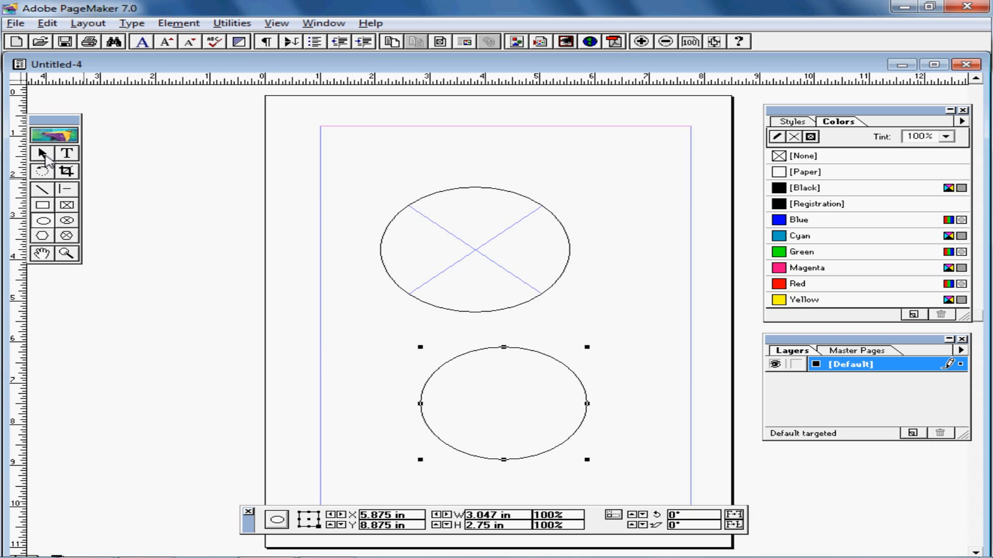
- Stretch the elliptical frame downward to a height of about 3.4 in
left_click(44, 155)
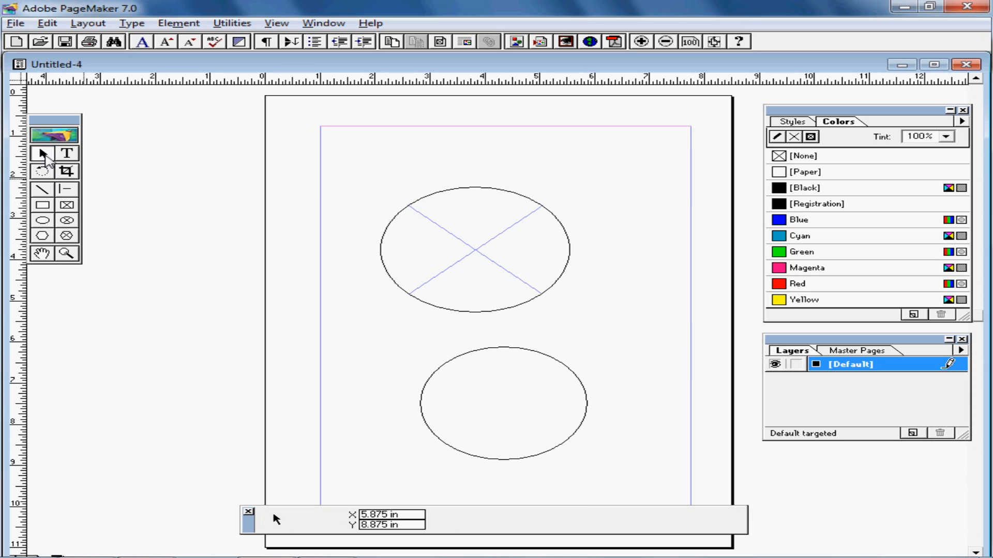
left_click(490, 191)
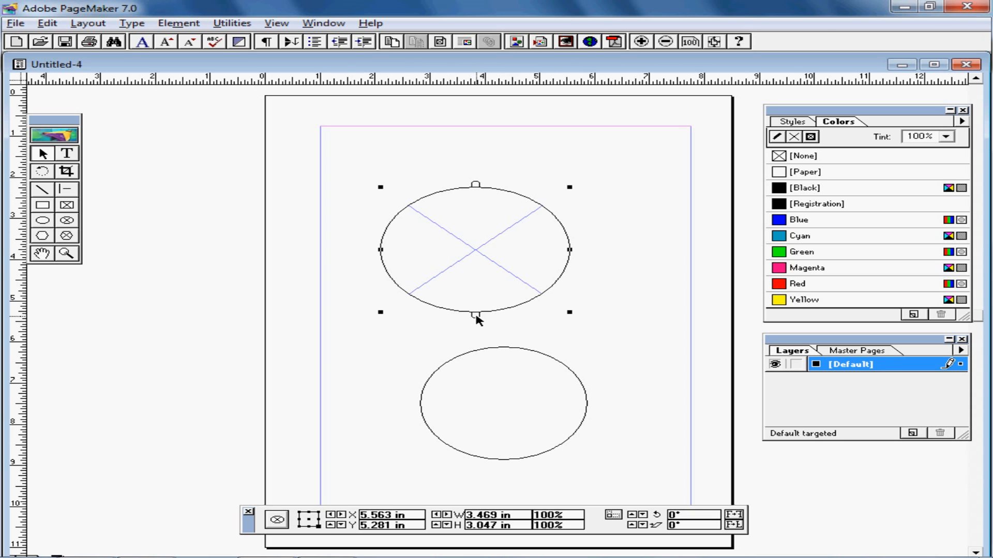
left_click_drag(476, 316, 482, 329)
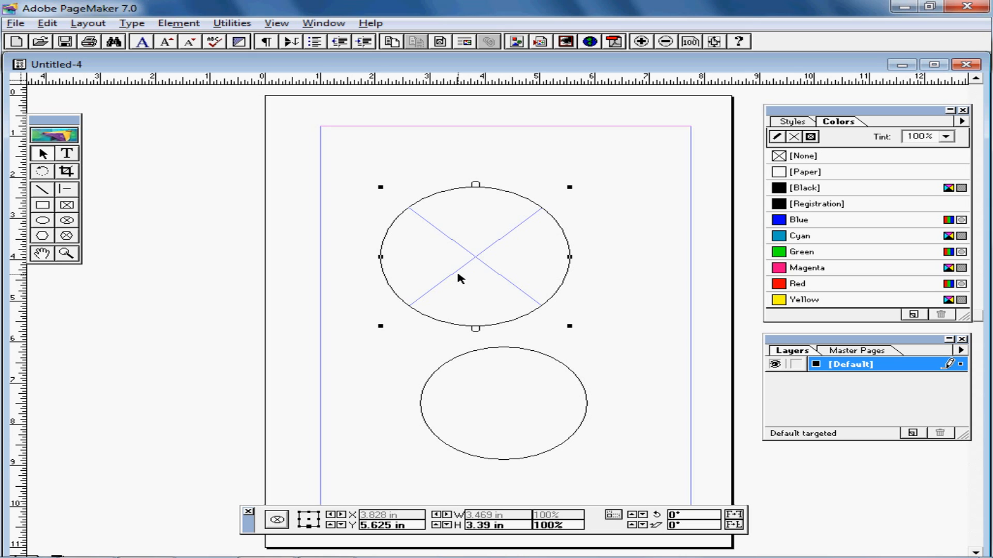
- Copy the elliptical frame and paste two duplicates, placing one at the page's right margin and one at the left margin
left_click(56, 22)
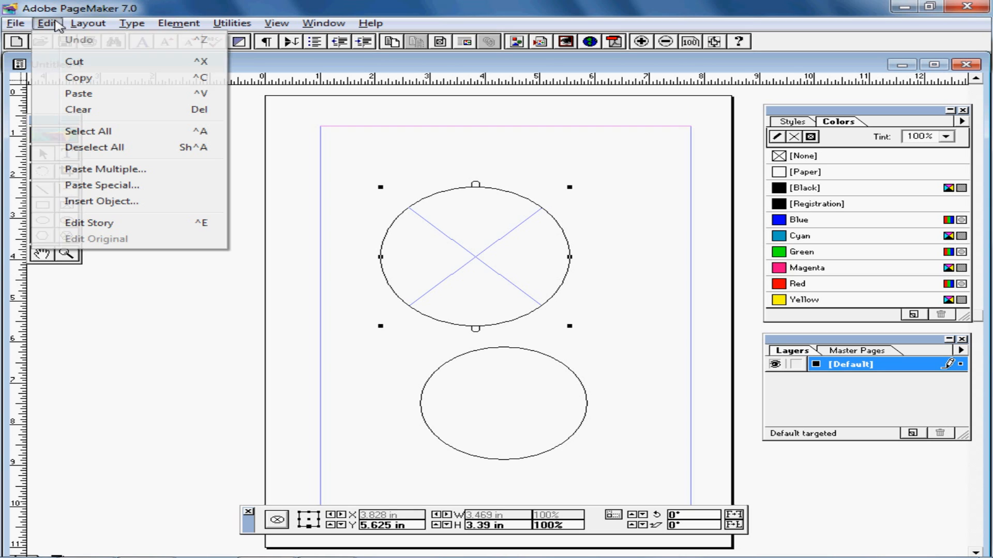
left_click(81, 79)
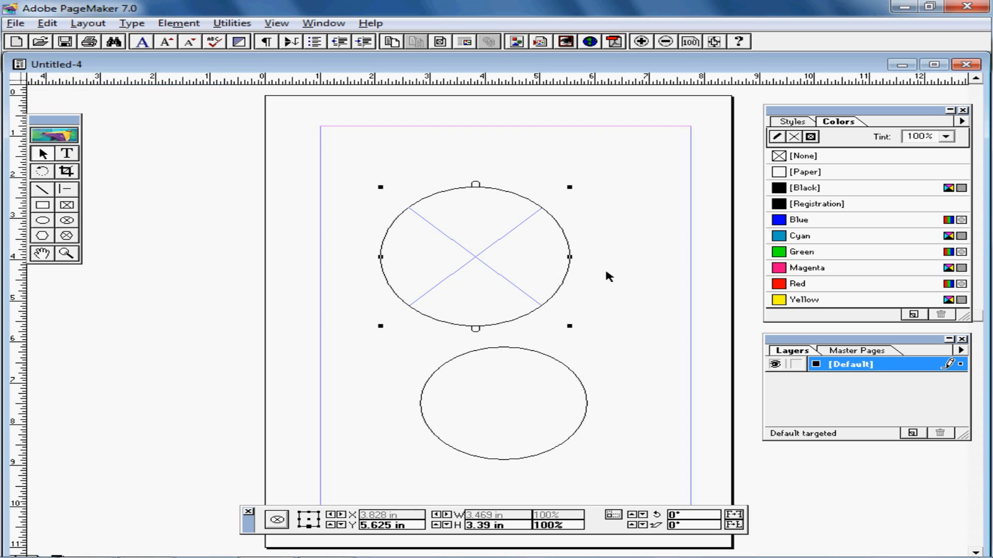
left_click(614, 338)
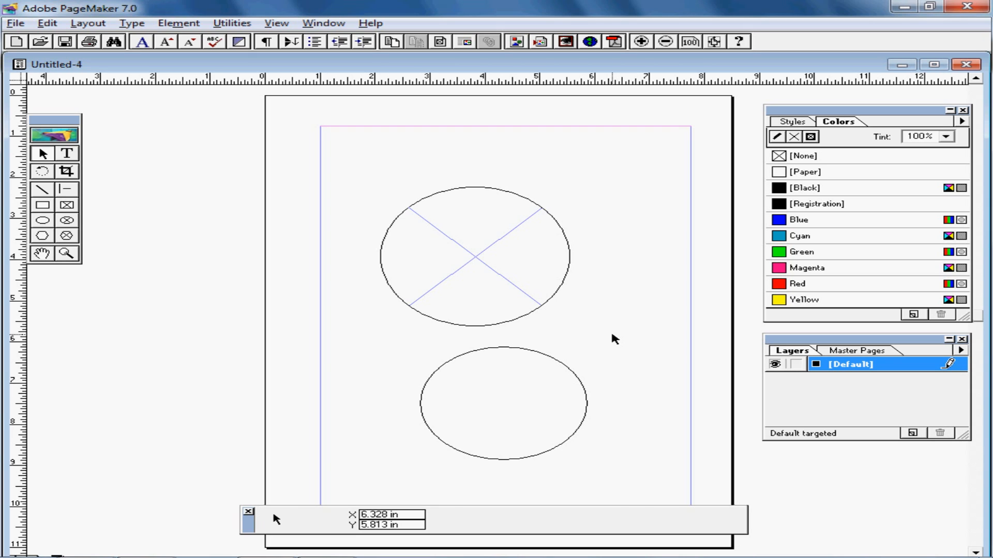
key("ctrl+v")
left_click_drag(486, 261, 594, 322)
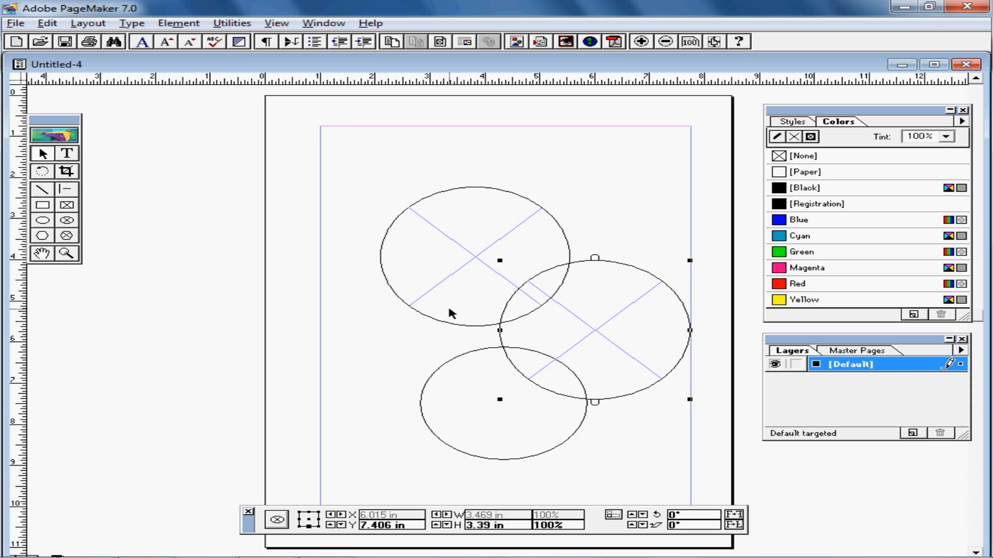
key("ctrl+v")
left_click_drag(442, 274, 370, 391)
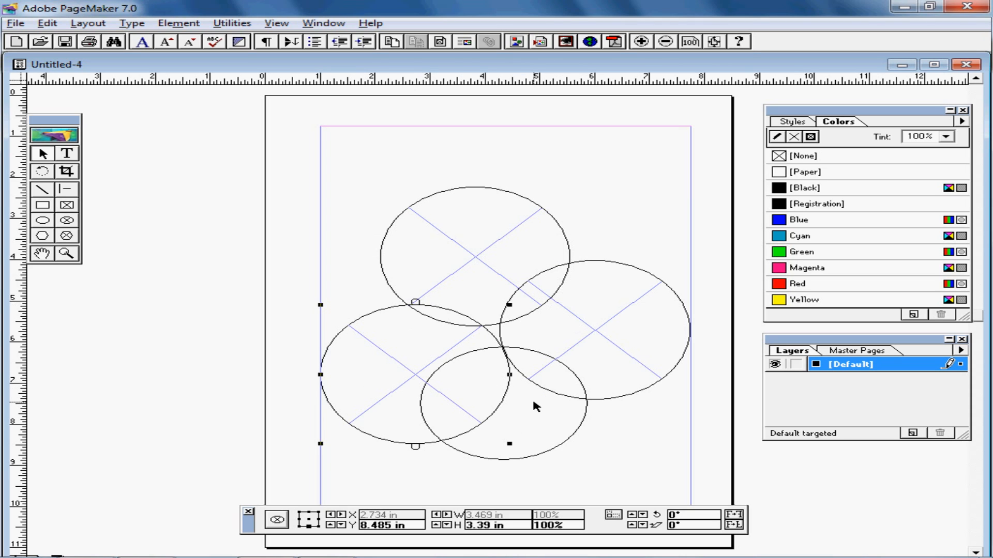
- Delete the elliptical frame duplicate at the page's left margin
left_click(627, 397)
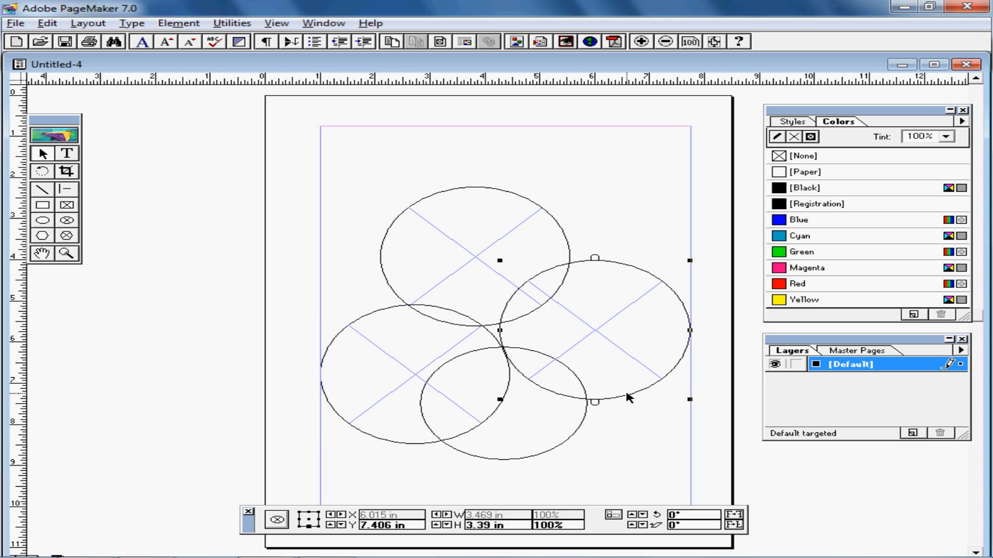
left_click(505, 387)
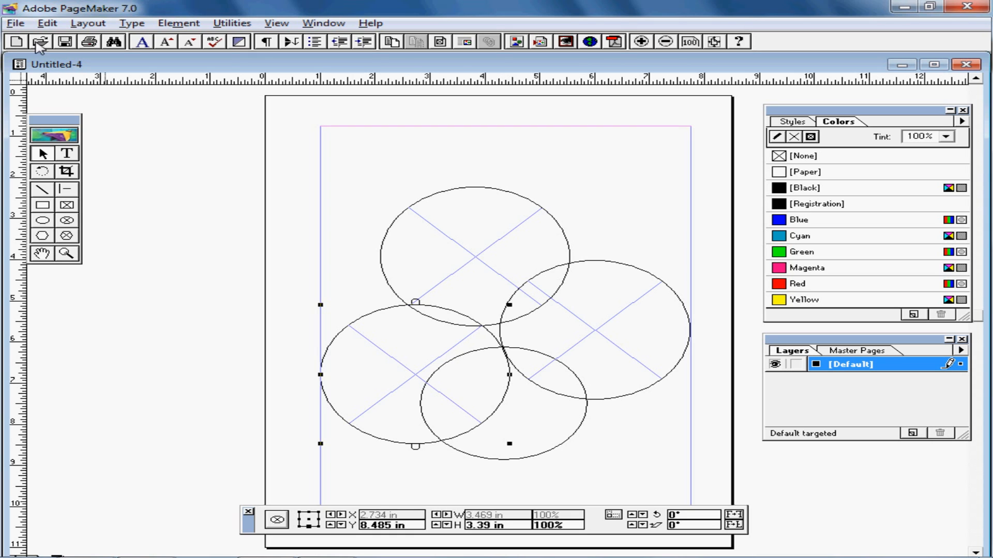
left_click(48, 24)
left_click(91, 111)
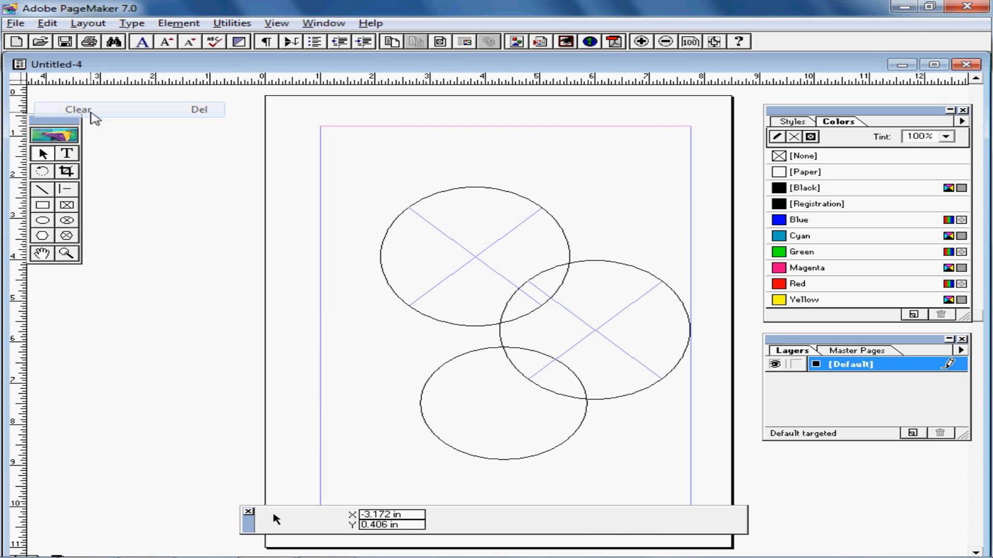
- Delete the two remaining elliptical frames and the plain ellipse to empty the page
left_click(653, 280)
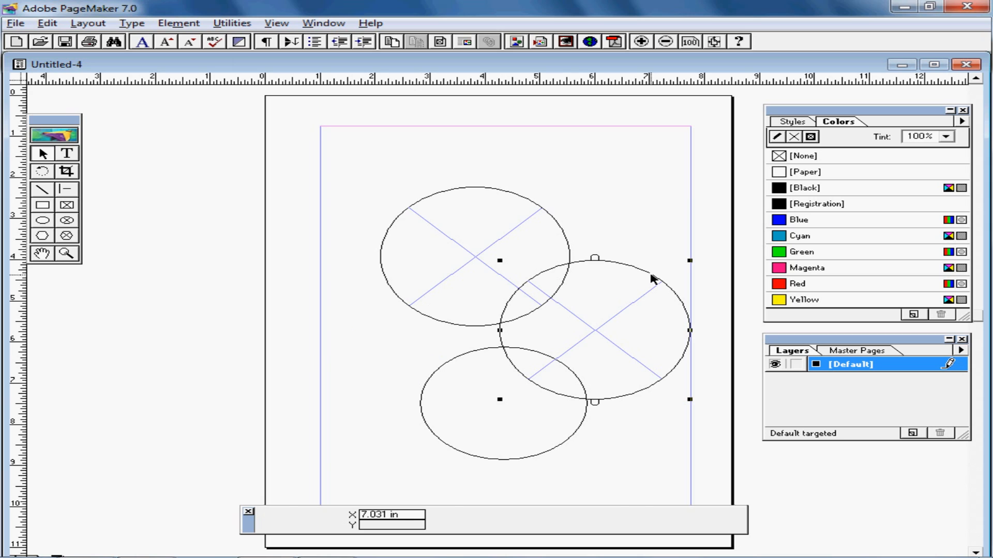
left_click(546, 211, "shift")
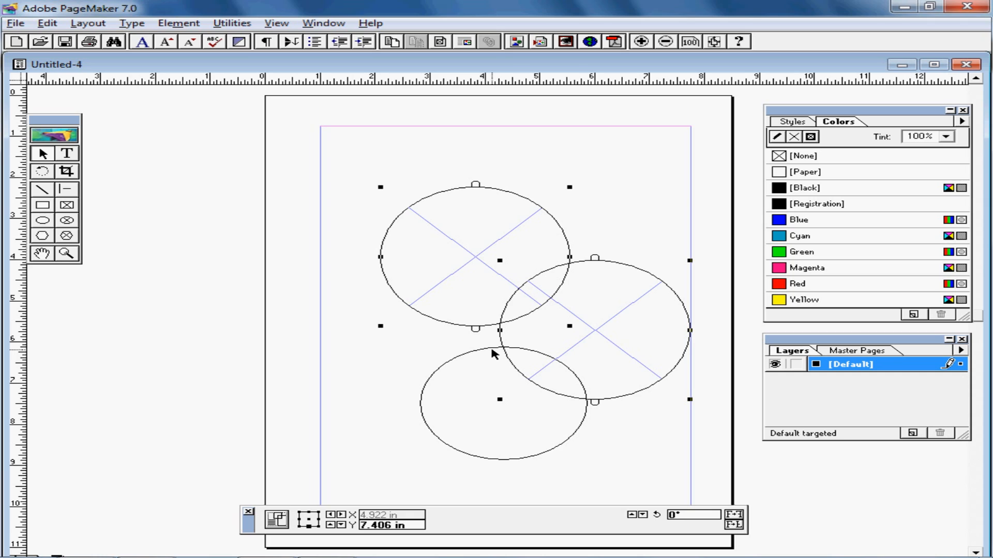
key("Delete")
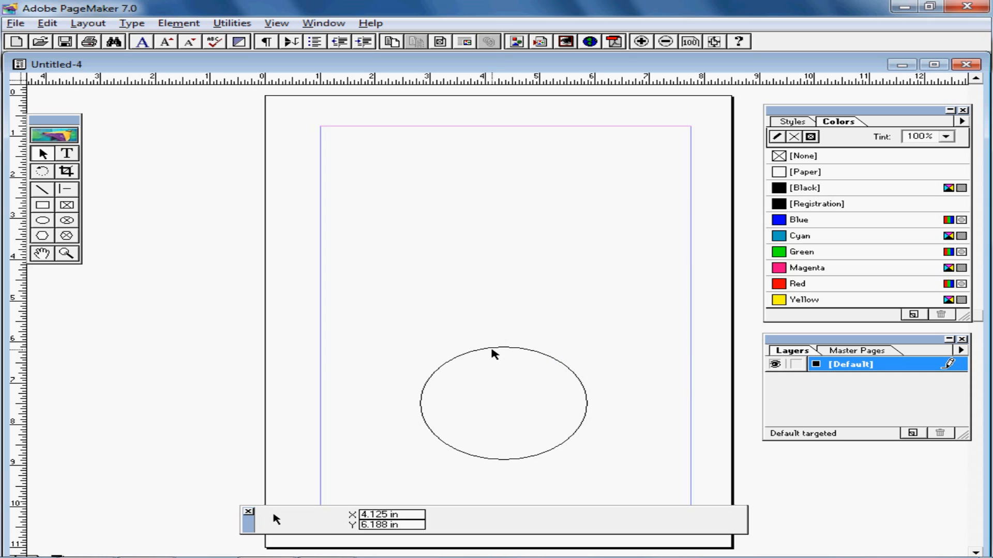
left_click(493, 354)
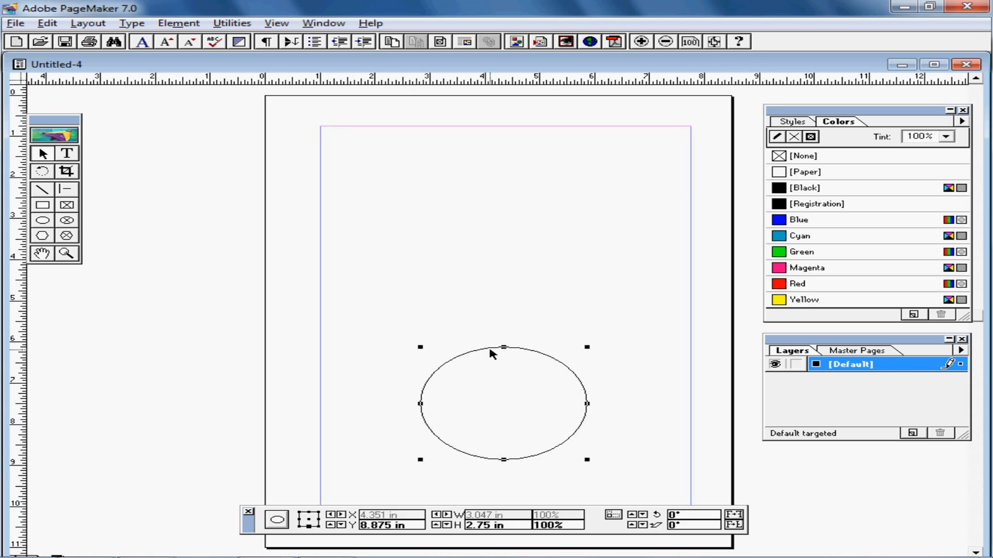
key("Delete")
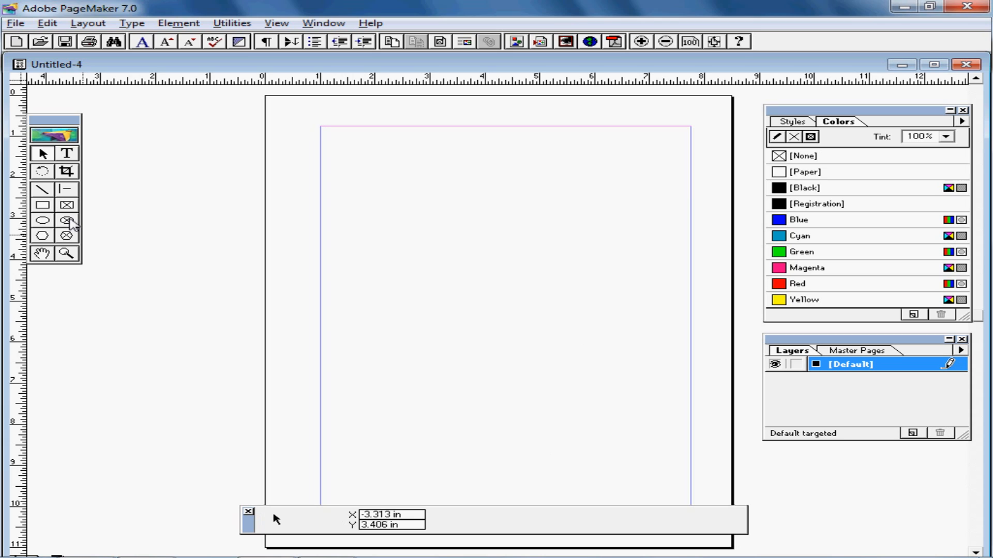
- Draw an elliptical frame about 2.8 by 3 in and a rectangular frame about 2.9 by 1.8 in overlapping its upper right
left_click(68, 221)
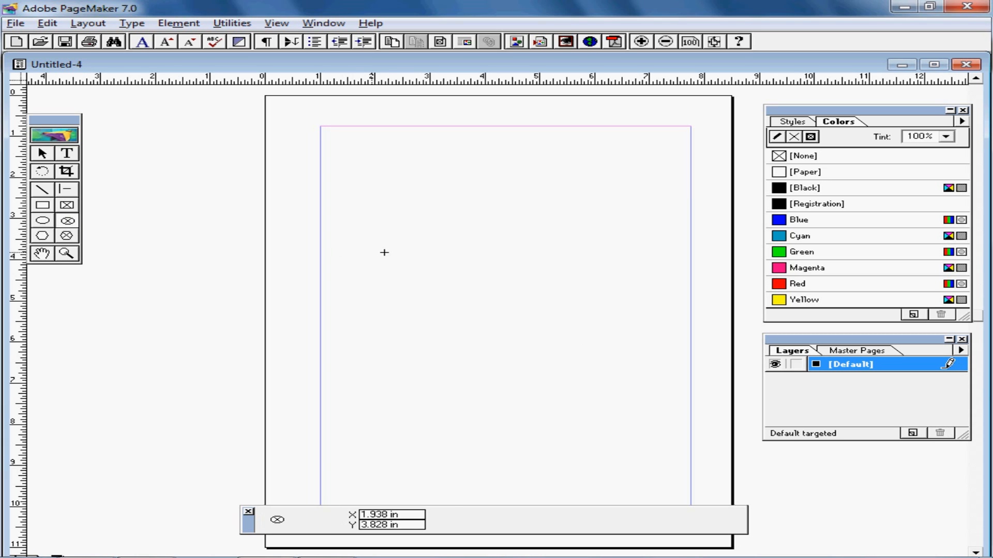
left_click_drag(402, 204, 556, 328)
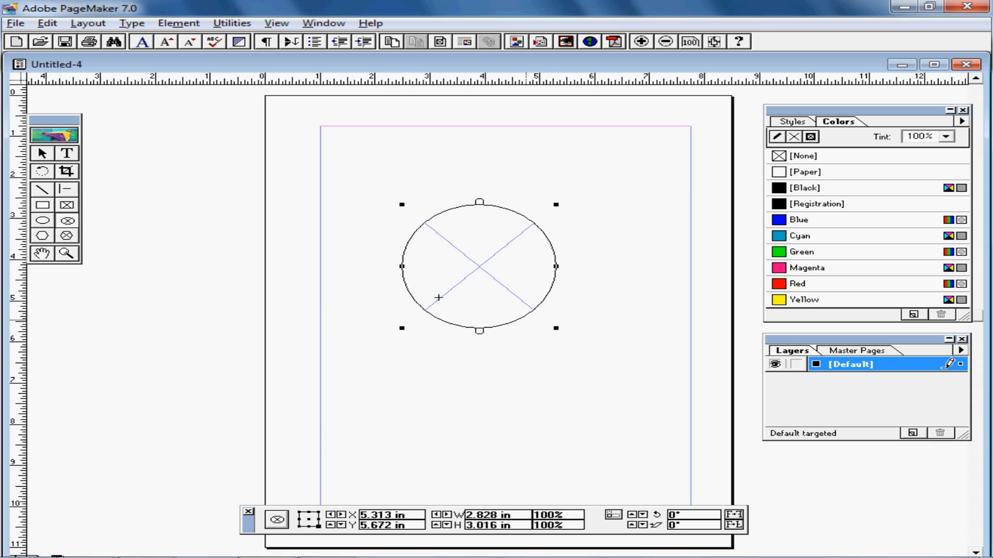
left_click(68, 205)
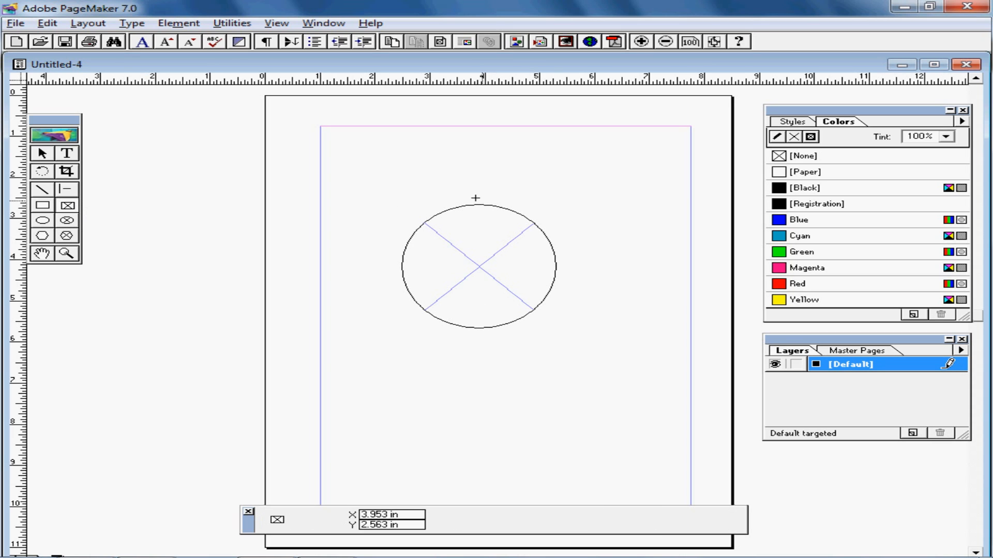
left_click_drag(457, 187, 616, 261)
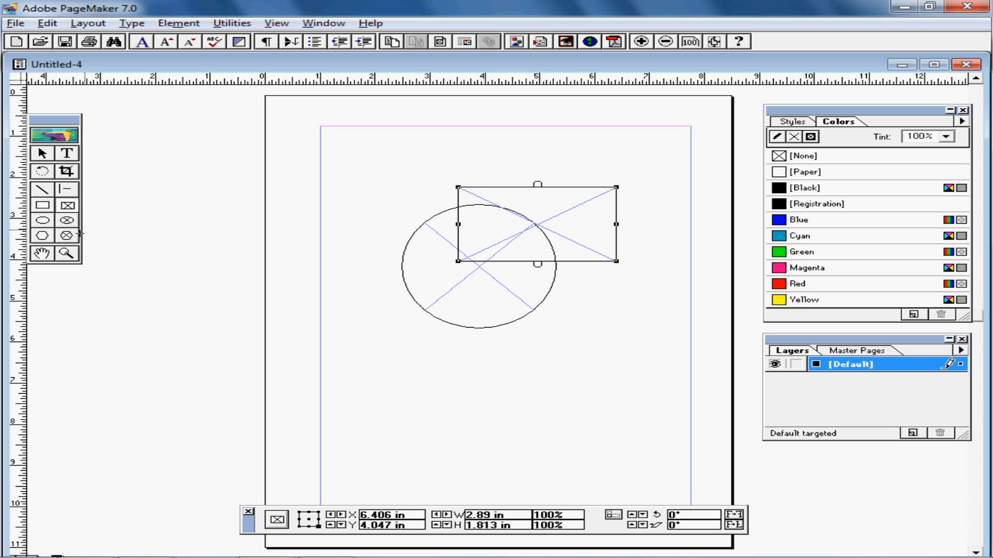
- Draw a polygon frame about 4 by 2.3 in overlapping the ellipse's lower edge and color it Blue
left_click(66, 221)
left_click_drag(383, 290, 603, 385)
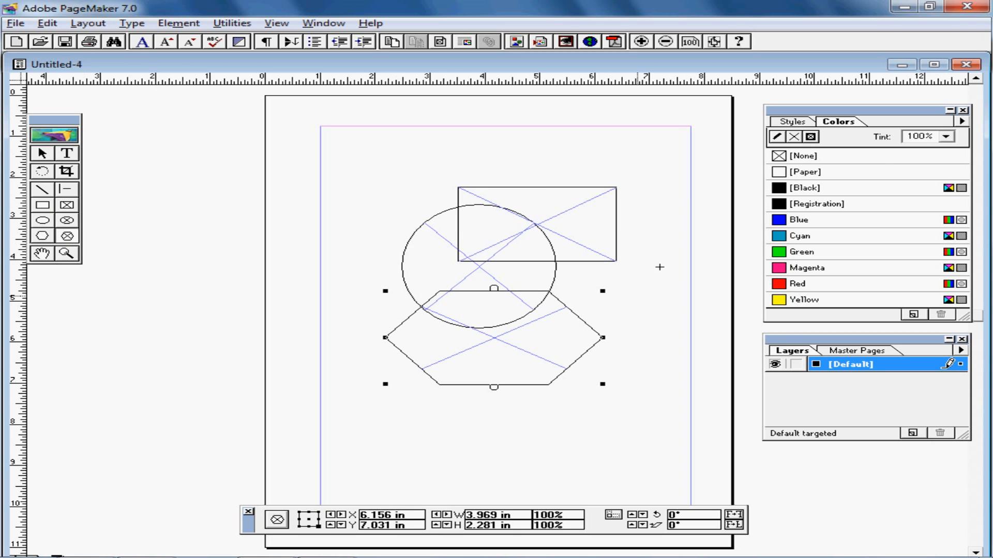
left_click(787, 222)
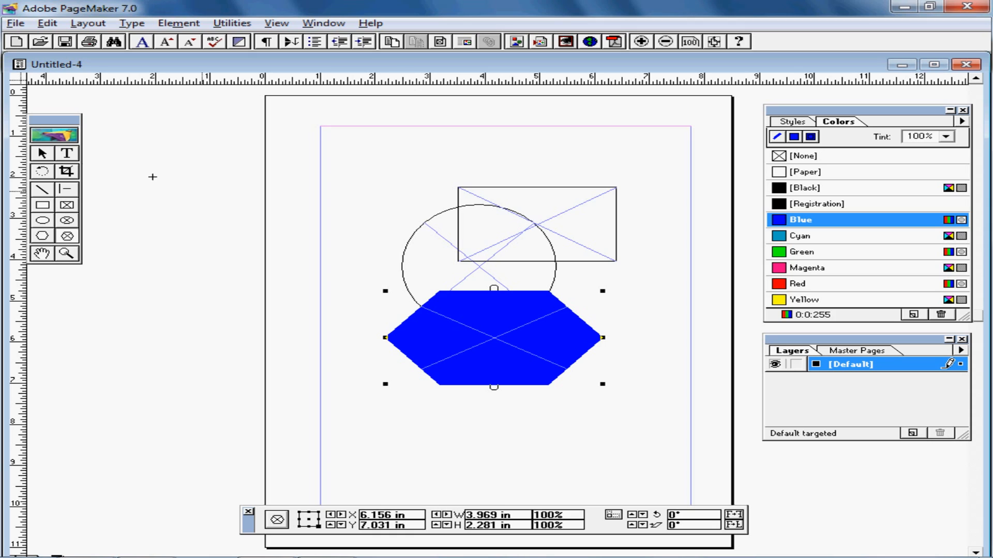
- Color the elliptical frame Green and the rectangular frame Red
left_click(43, 154)
left_click(404, 259)
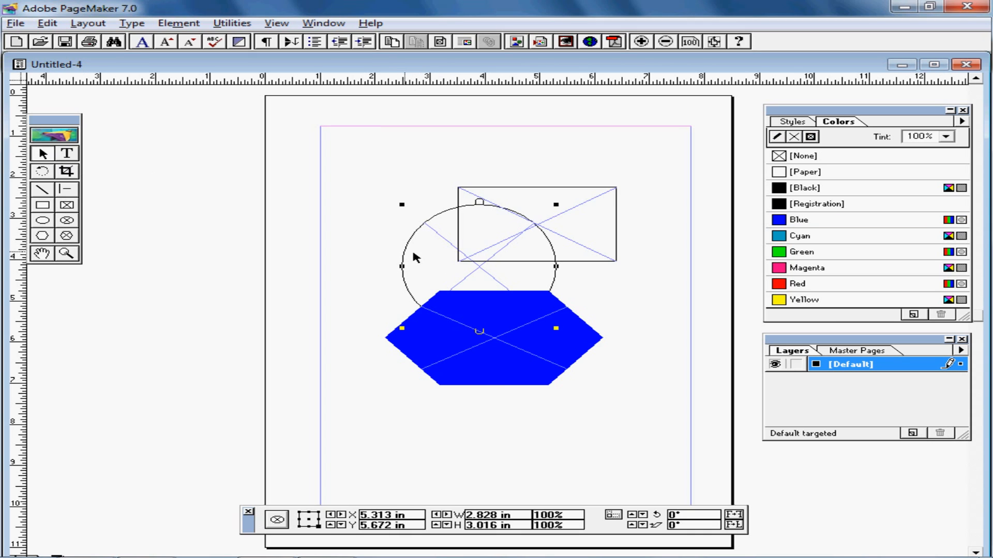
left_click(794, 253)
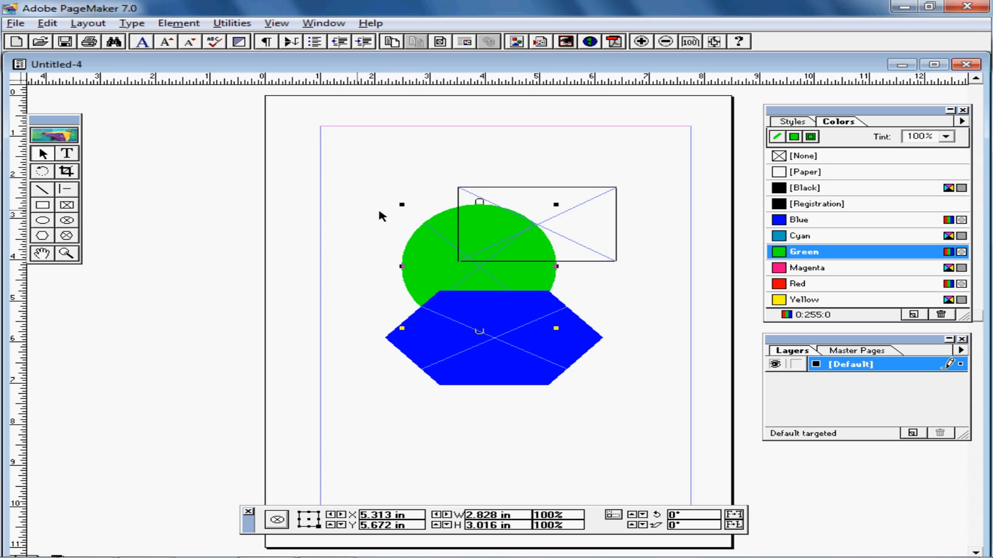
left_click(533, 189)
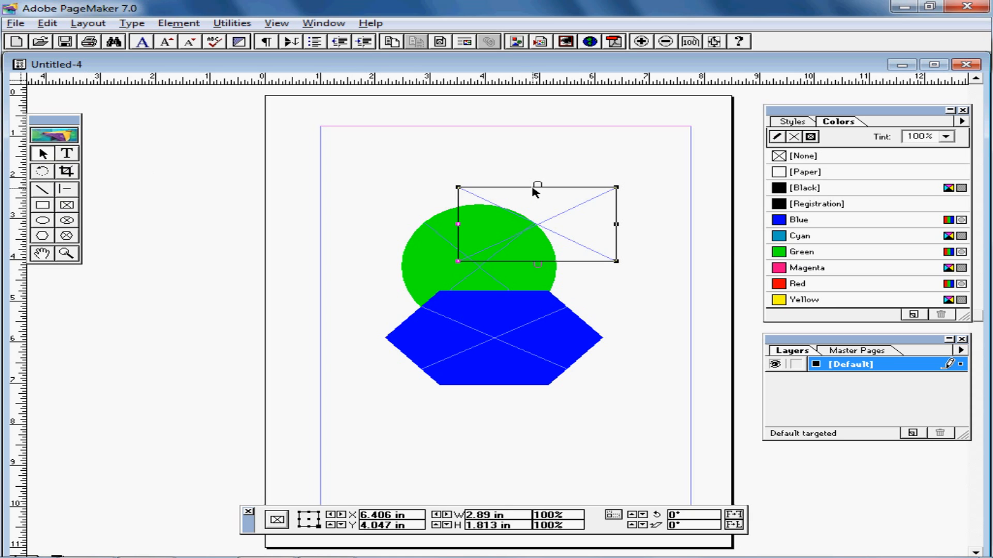
left_click(786, 285)
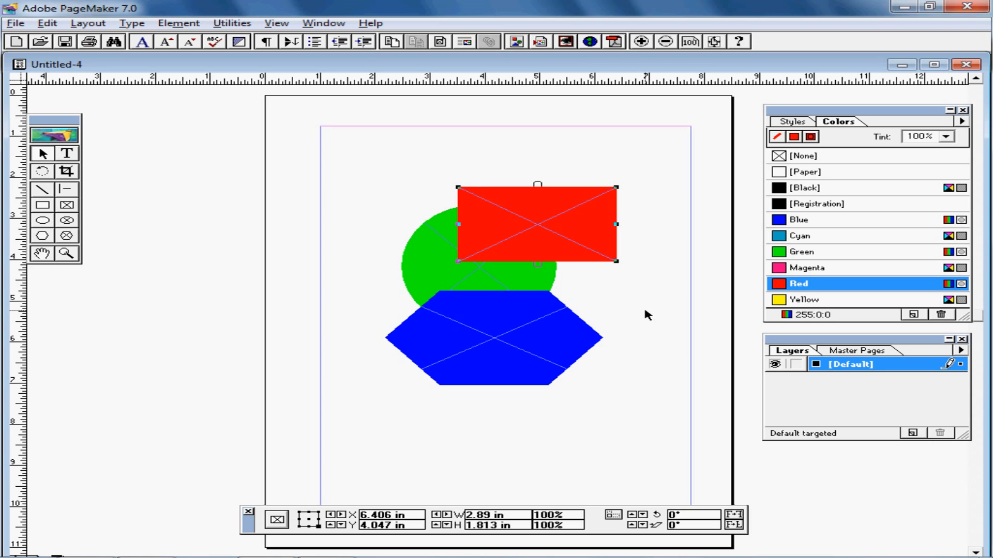
- Move the blue polygon frame up and to the right so it overlaps both the red rectangle and the green ellipse
left_click(536, 312)
left_click_drag(536, 312, 605, 250)
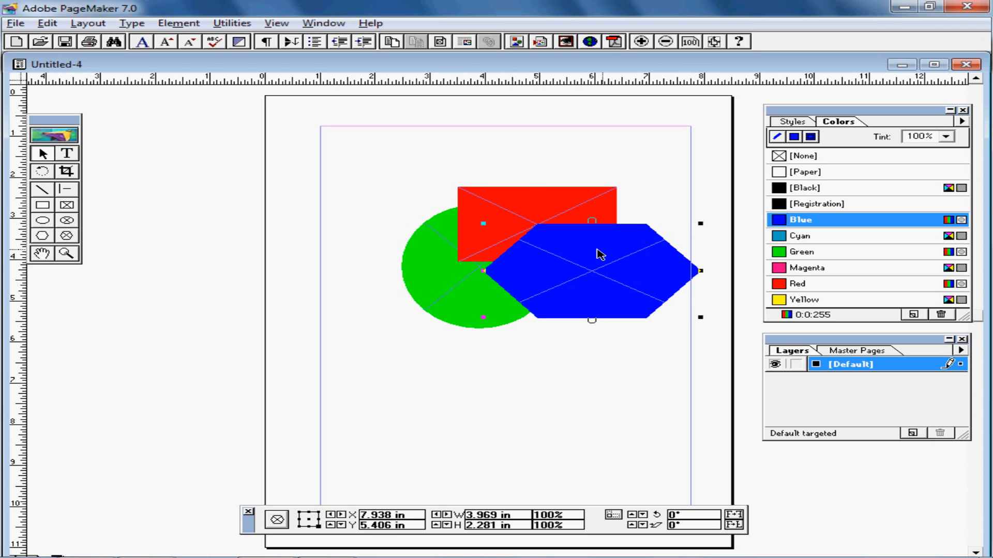
left_click(448, 301)
left_click(521, 200)
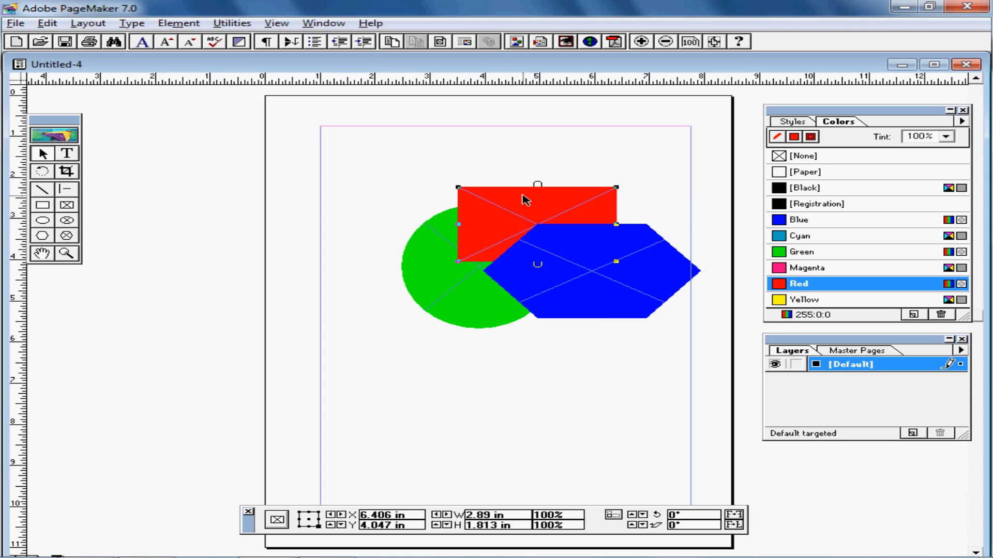
- Send the blue polygon frame backward one level in the stacking order
left_click(638, 273)
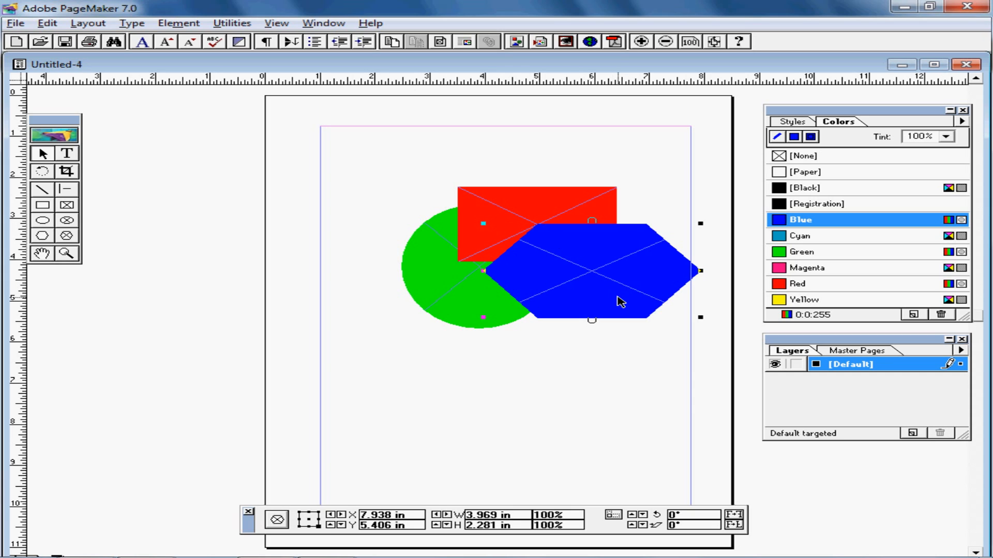
left_click(175, 25)
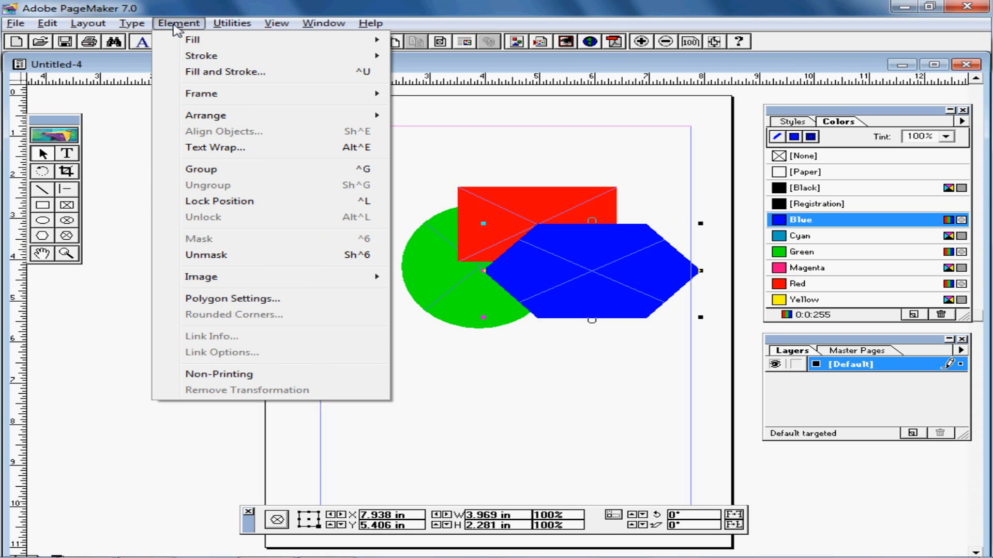
mouse_move(248, 122)
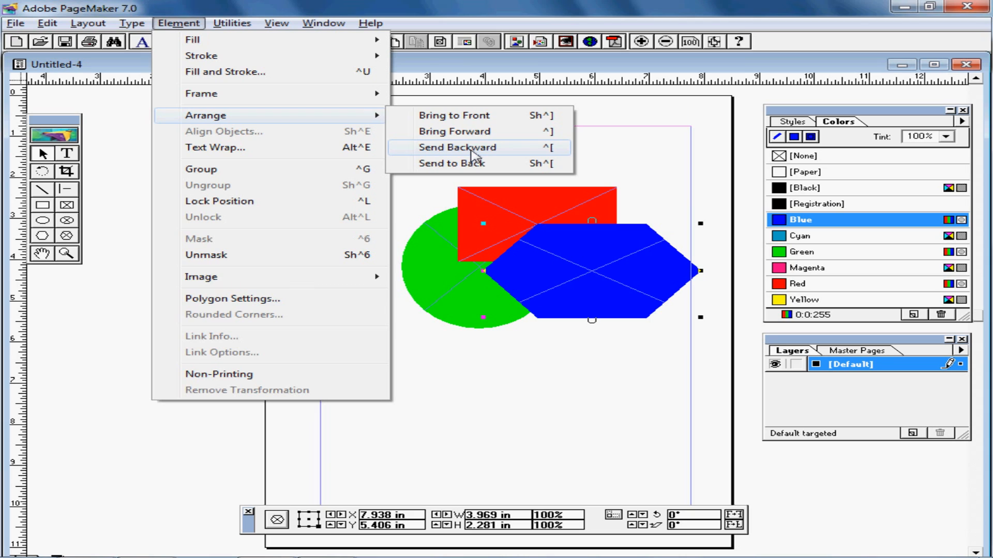
left_click(472, 148)
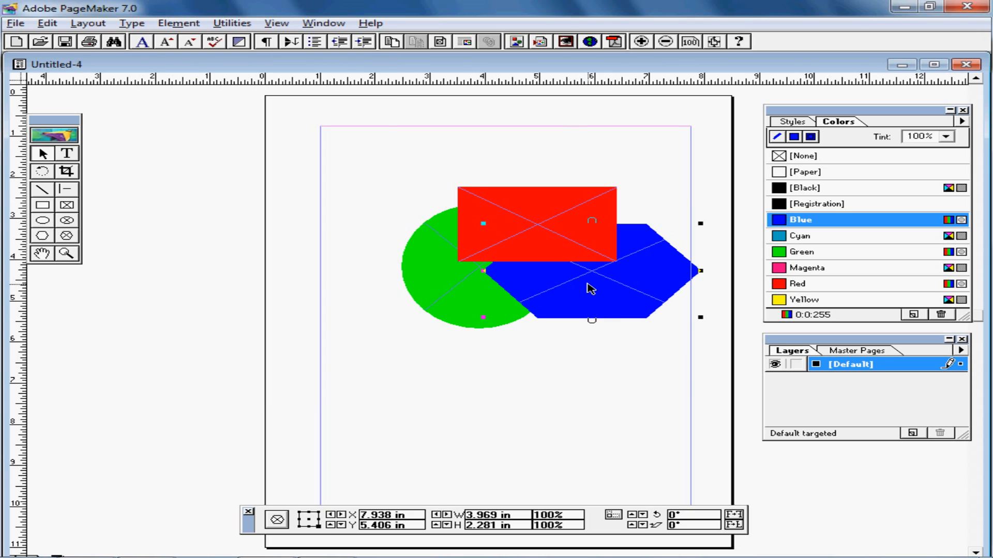
- Send the blue polygon to the back of the stack and bring it to the front again
left_click(186, 26)
mouse_move(261, 117)
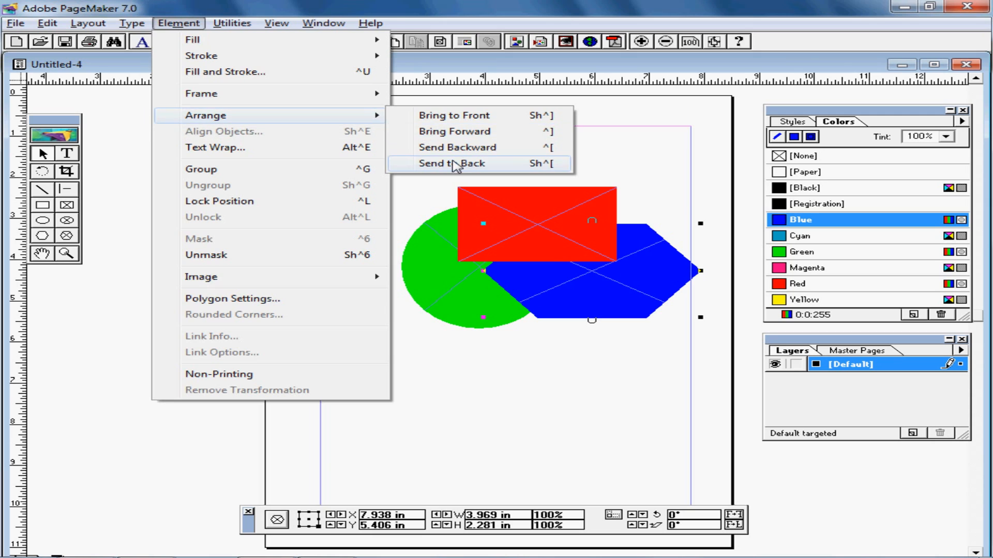
left_click(454, 163)
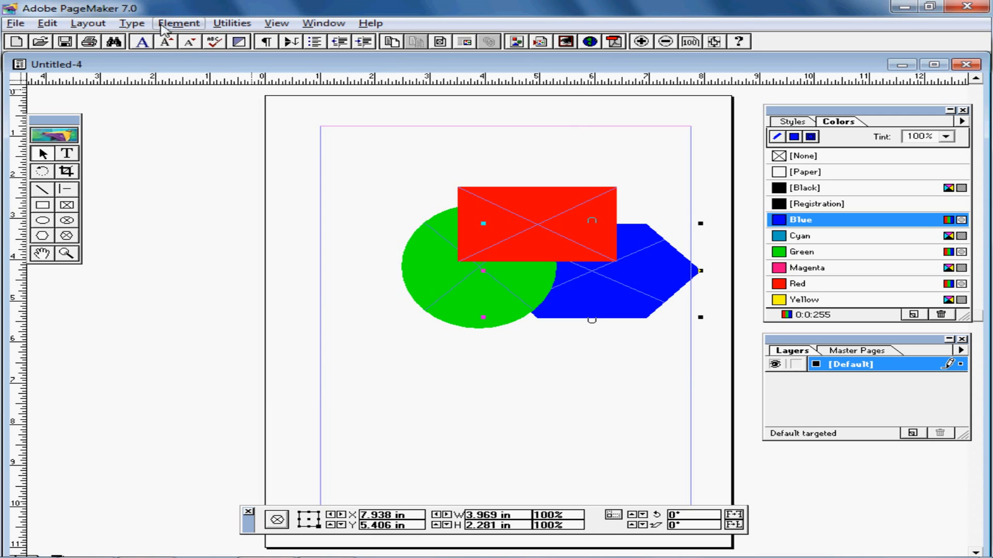
left_click(178, 24)
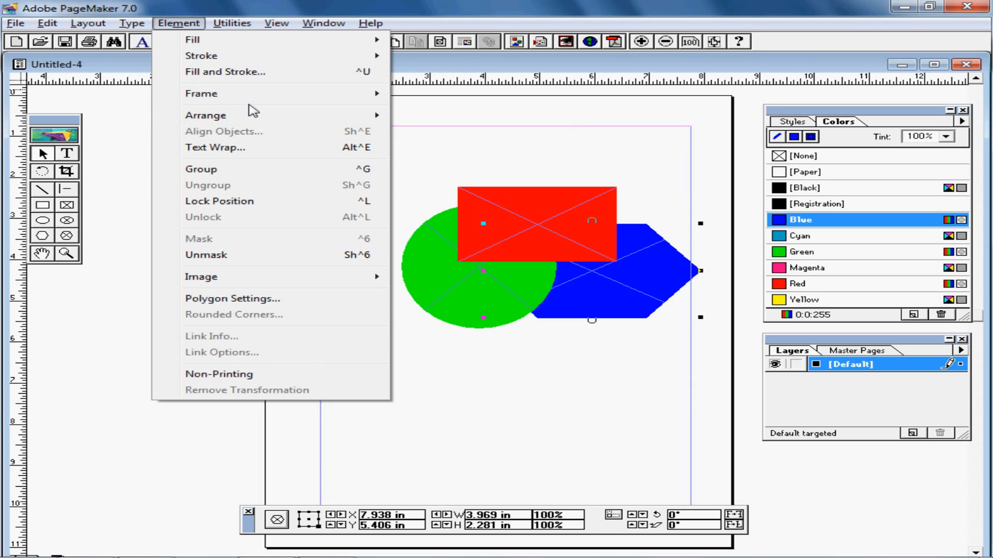
mouse_move(257, 118)
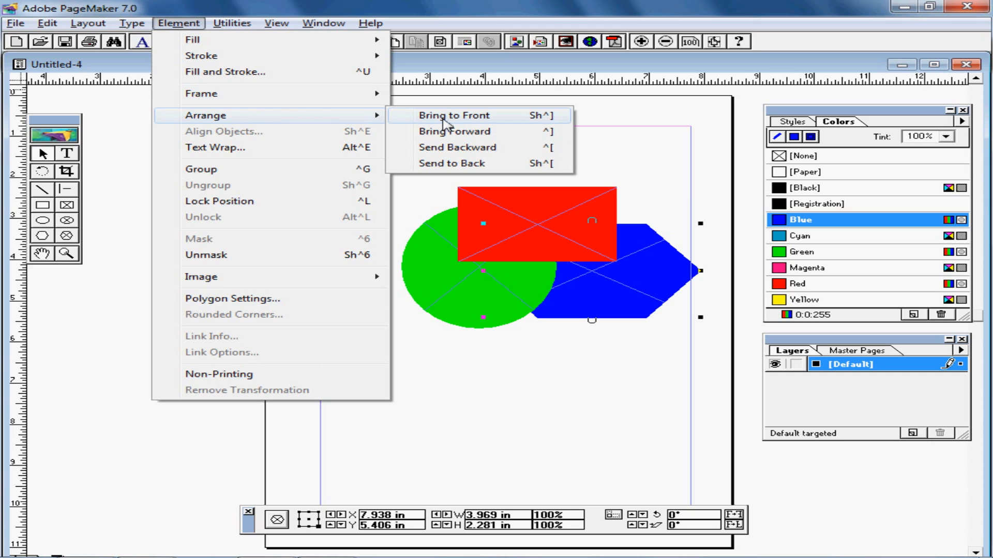
left_click(448, 120)
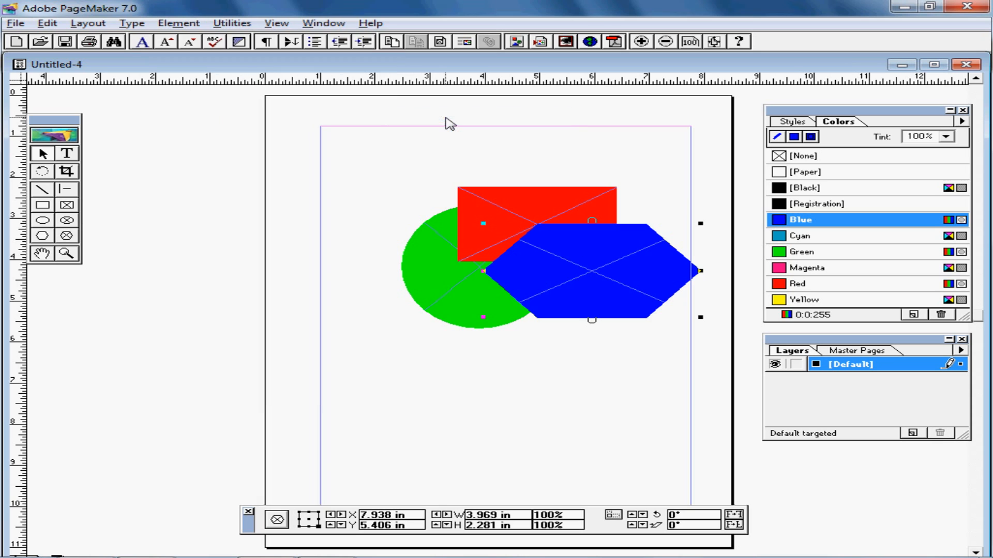
- Send the blue polygon to the back and bring it forward one level, between the green ellipse and the red rectangle
left_click(178, 24)
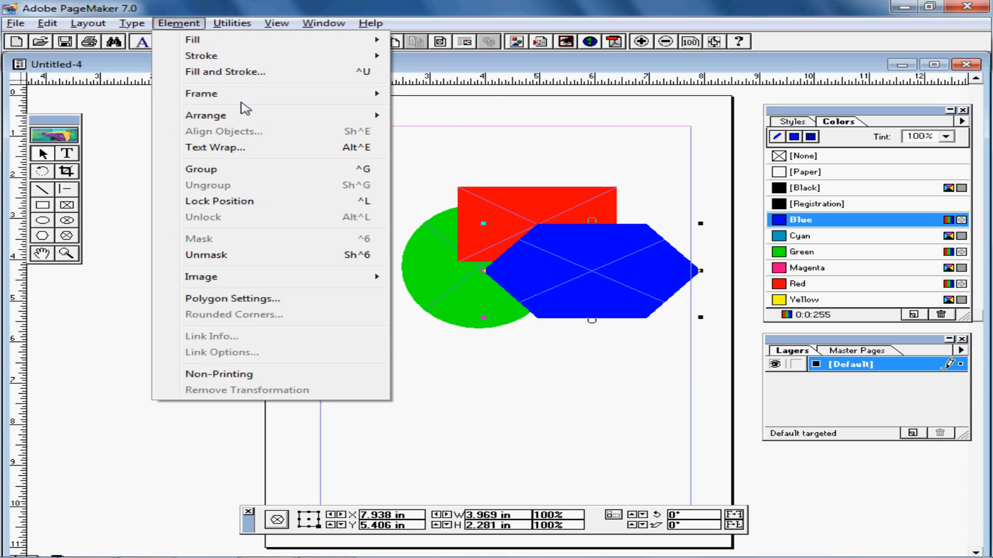
mouse_move(266, 122)
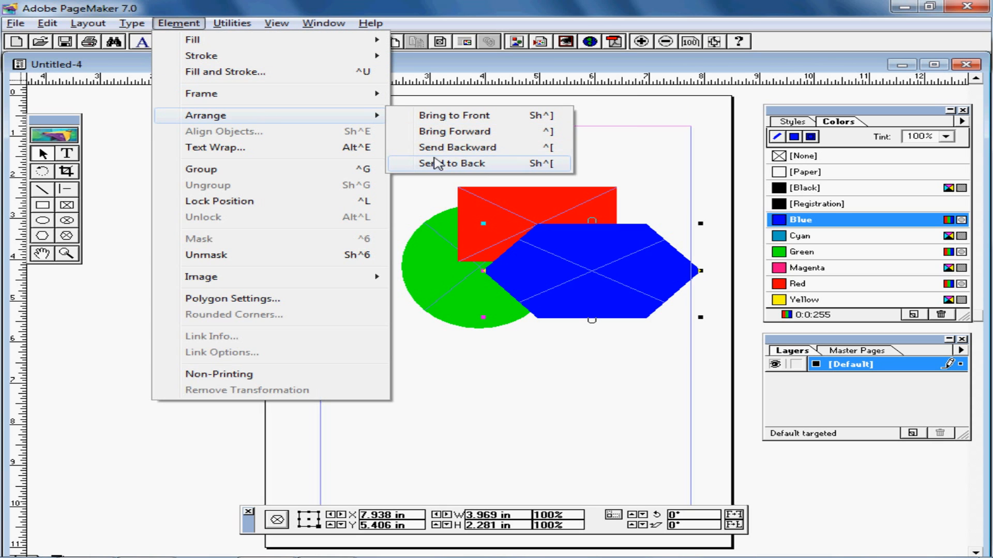
left_click(437, 164)
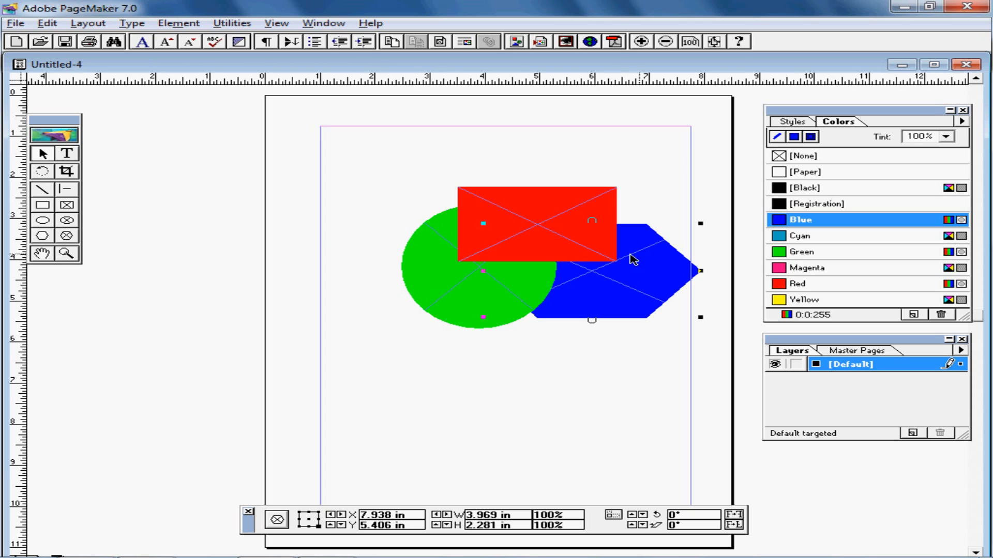
left_click(179, 24)
mouse_move(322, 116)
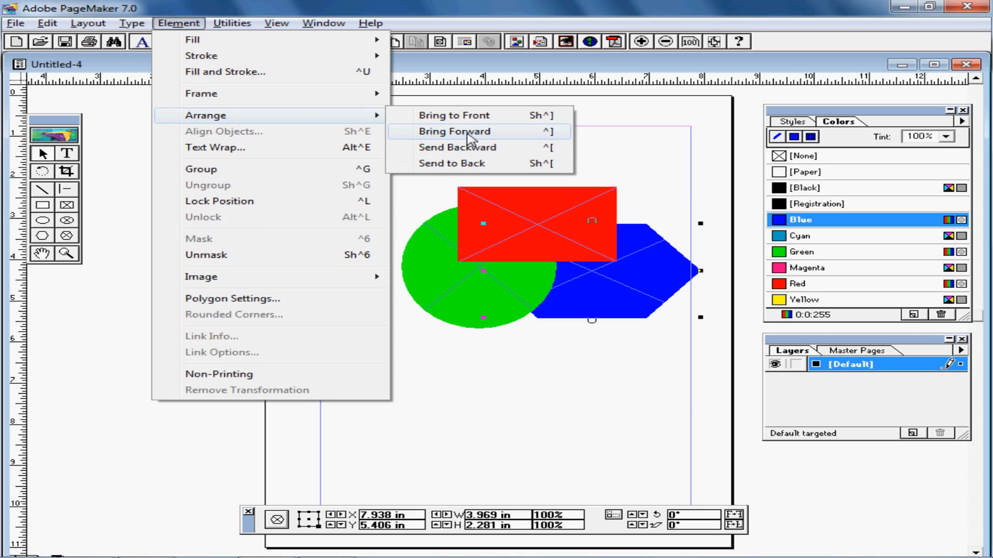
left_click(472, 136)
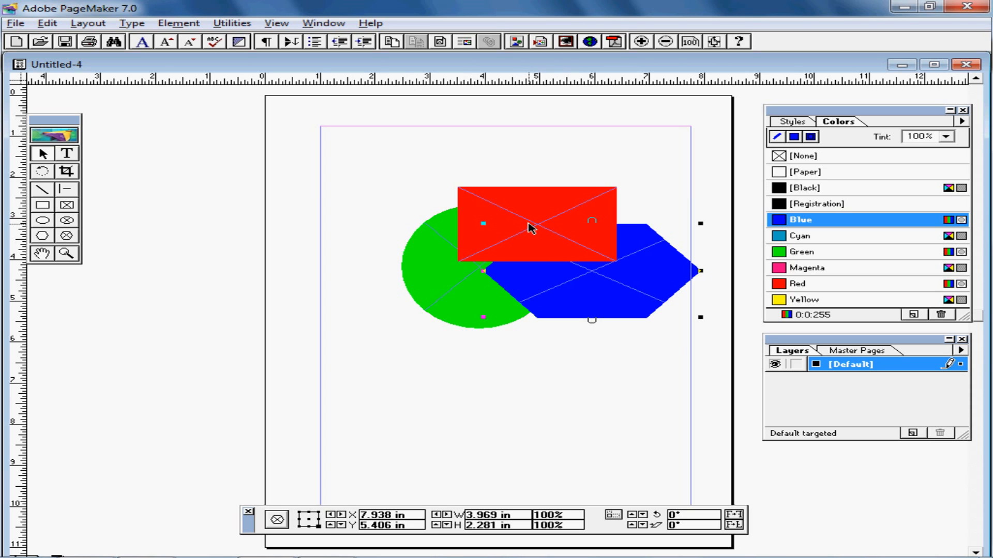
- Send the red rectangle to the back, behind both the green ellipse and the blue polygon
left_click(526, 243)
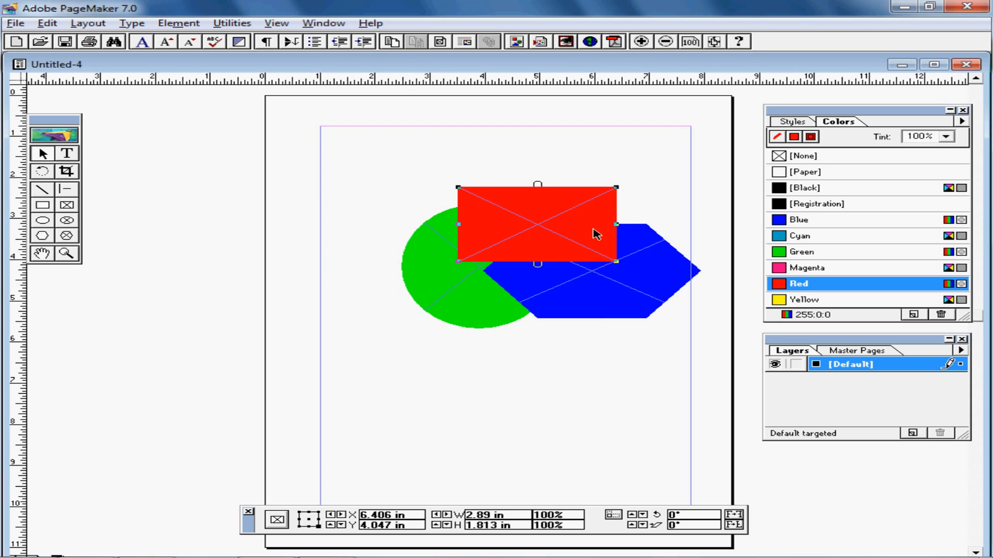
left_click(178, 23)
mouse_move(223, 118)
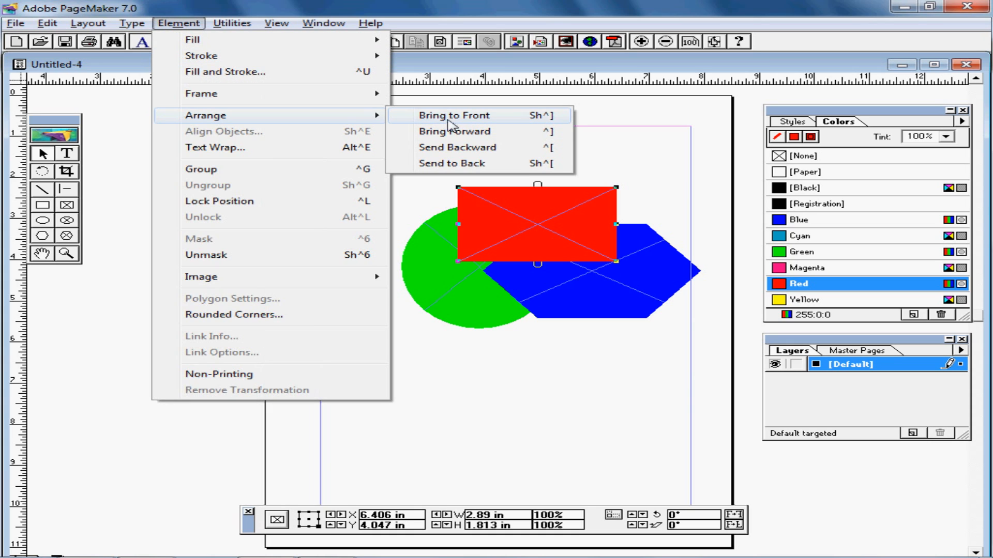
left_click(454, 163)
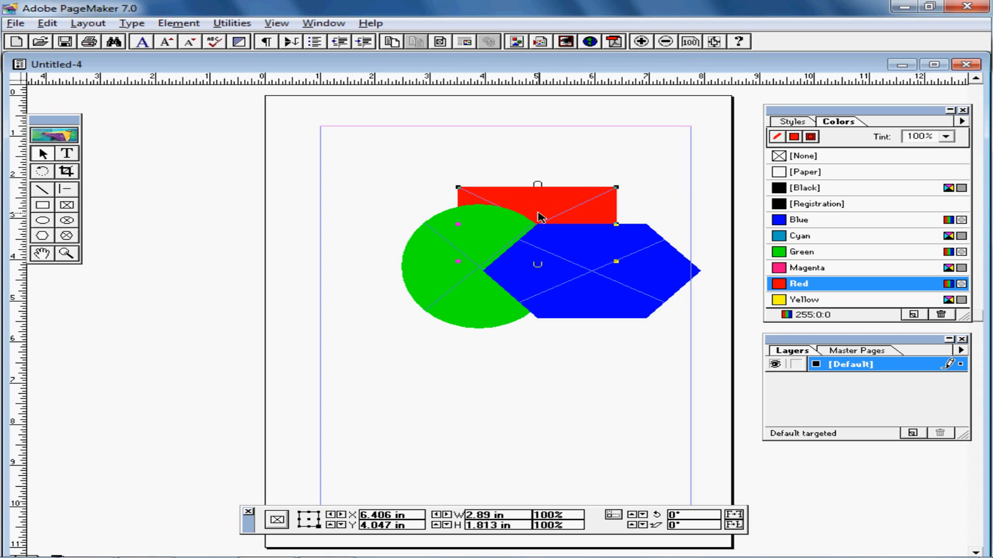
- Spread the frames apart by moving the blue polygon down, the green ellipse down and right, and the red rectangle down and left
left_click(591, 264)
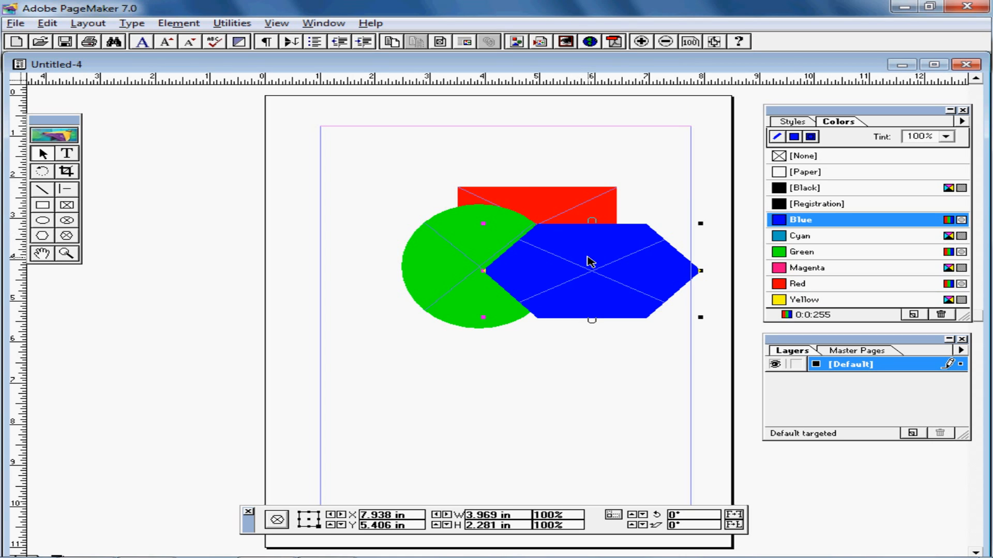
left_click_drag(589, 261, 514, 407)
left_click(488, 274)
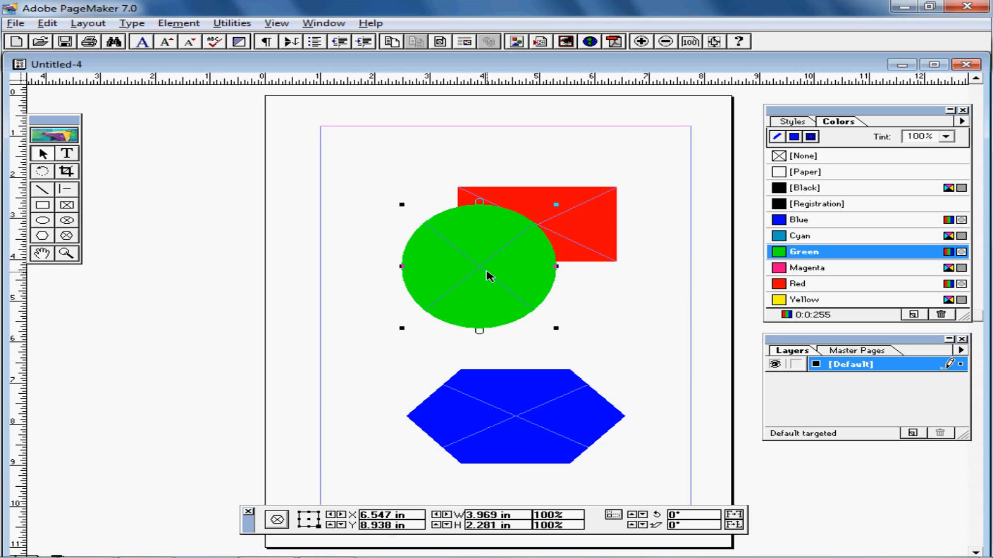
left_click_drag(489, 275, 598, 358)
left_click_drag(544, 228, 463, 260)
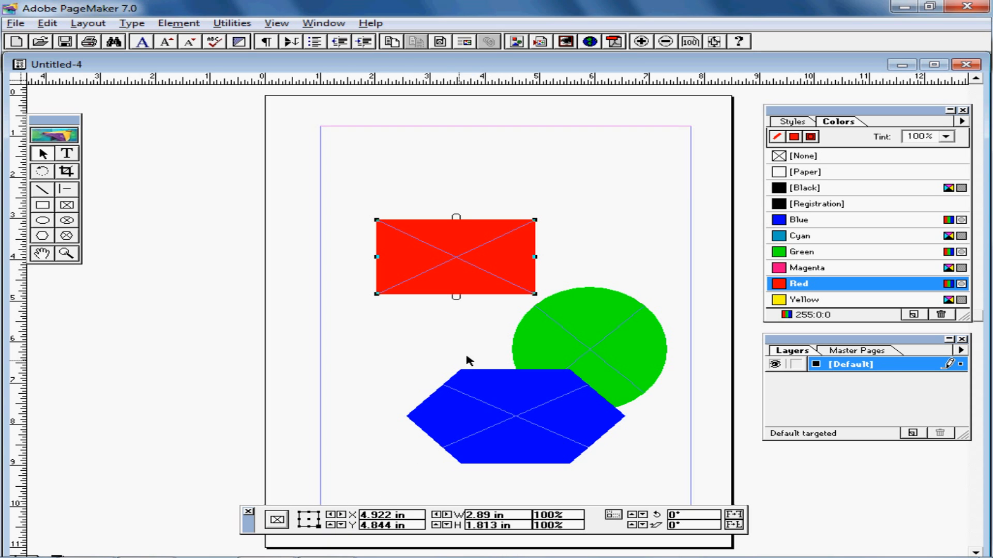
- Nudge the red rectangle right in small increments to an X position of 5.172 in
left_click(587, 368)
left_click(507, 415)
left_click(481, 287)
left_click(576, 317)
left_click(481, 275)
left_click(342, 515)
left_click(342, 515)
left_click(342, 515)
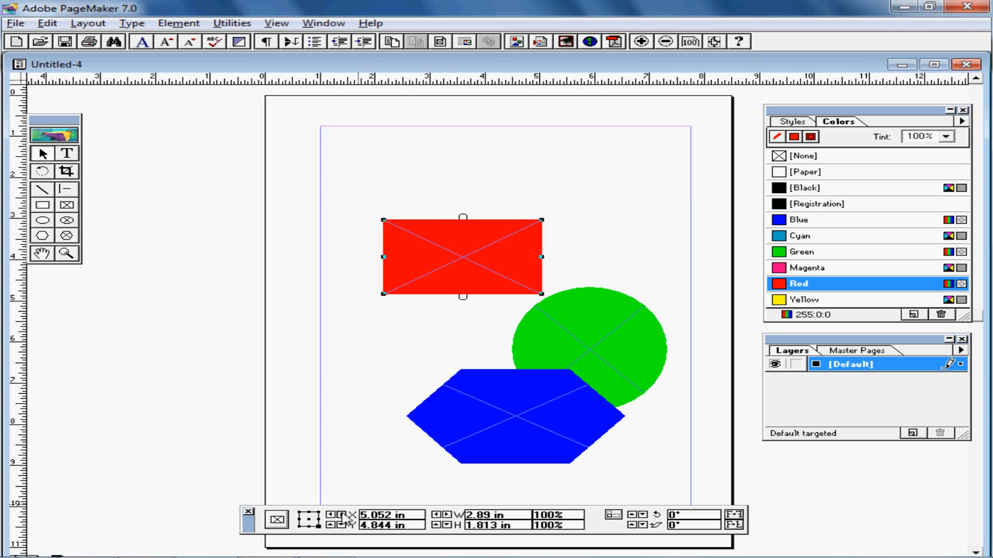
left_click(342, 515)
left_click(341, 515)
left_click(342, 515)
left_click(342, 515)
left_click(342, 515)
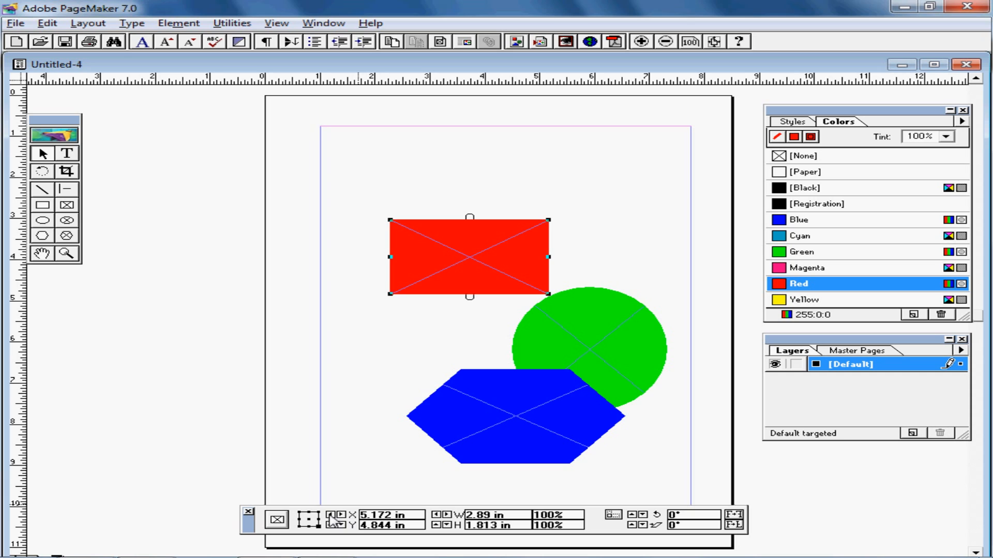
- Nudge the red rectangle back left to an X position of 5.052 in
left_click(330, 515)
left_click(330, 515)
left_click(329, 515)
left_click(330, 515)
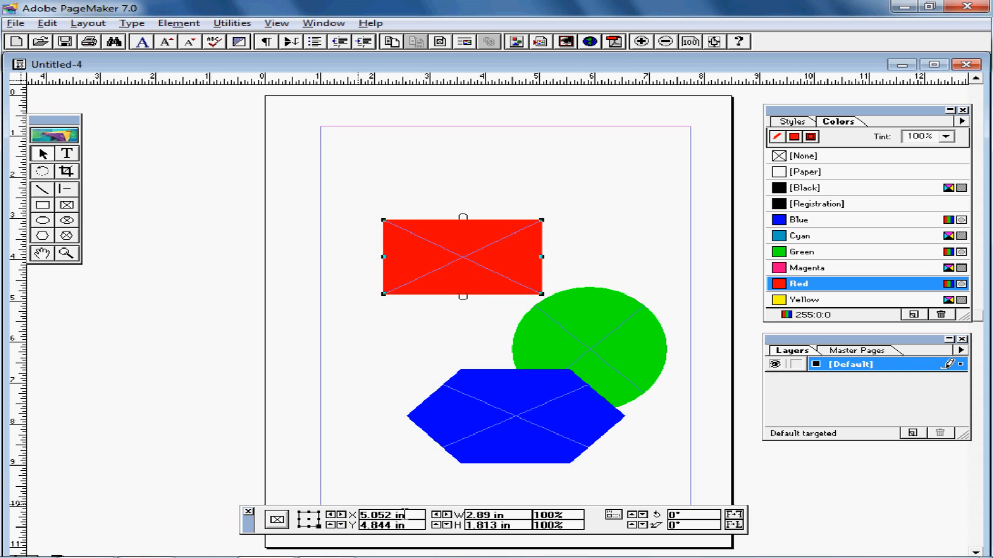
- Set the red rectangle's X position to 7 in and apply it
left_click_drag(394, 515, 348, 521)
type("7")
left_click(277, 521)
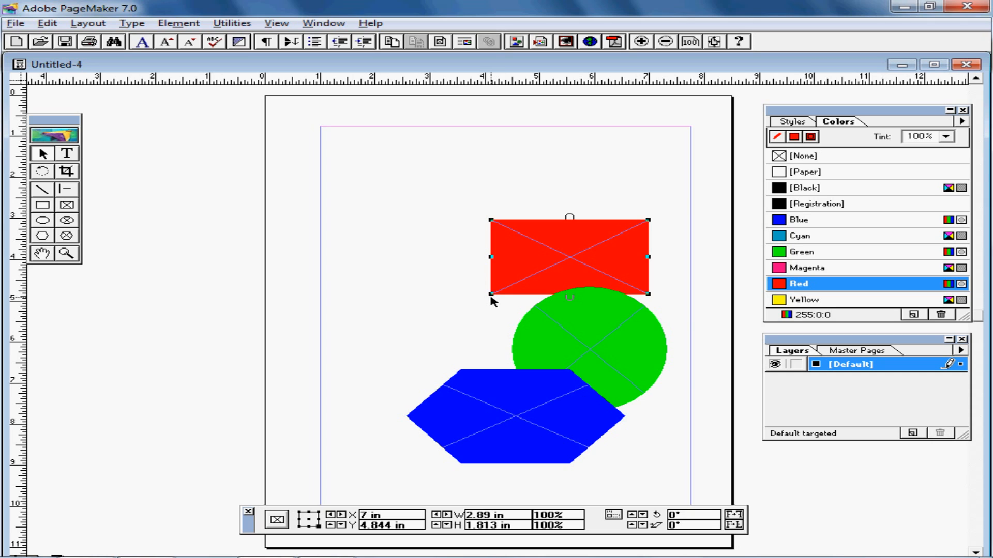
- Resize the red rectangle to about 3.2 by 2.7 in by extending its lower-left corner outward and pulling its right edge inward
left_click_drag(490, 295, 406, 333)
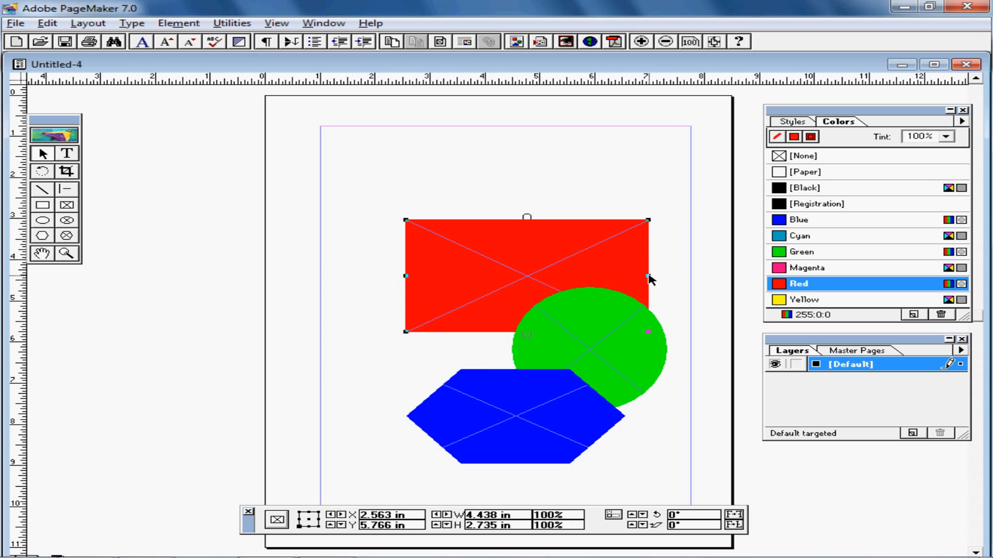
left_click_drag(648, 277, 579, 279)
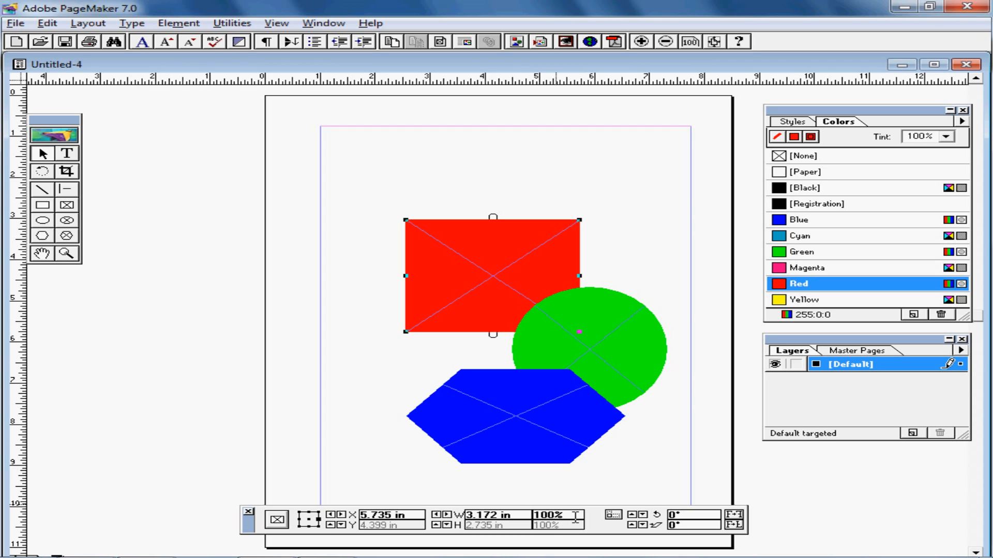
left_click(447, 515)
- Widen the green ellipse in small increments to a width of 3.228 in
left_click(578, 340)
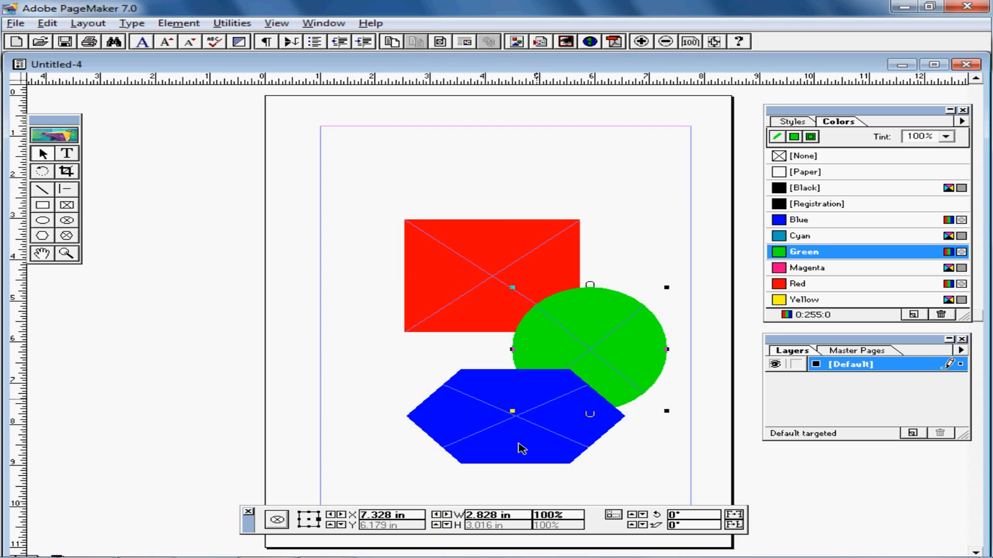
left_click(446, 516)
left_click(446, 515)
left_click(446, 515)
left_click(446, 515)
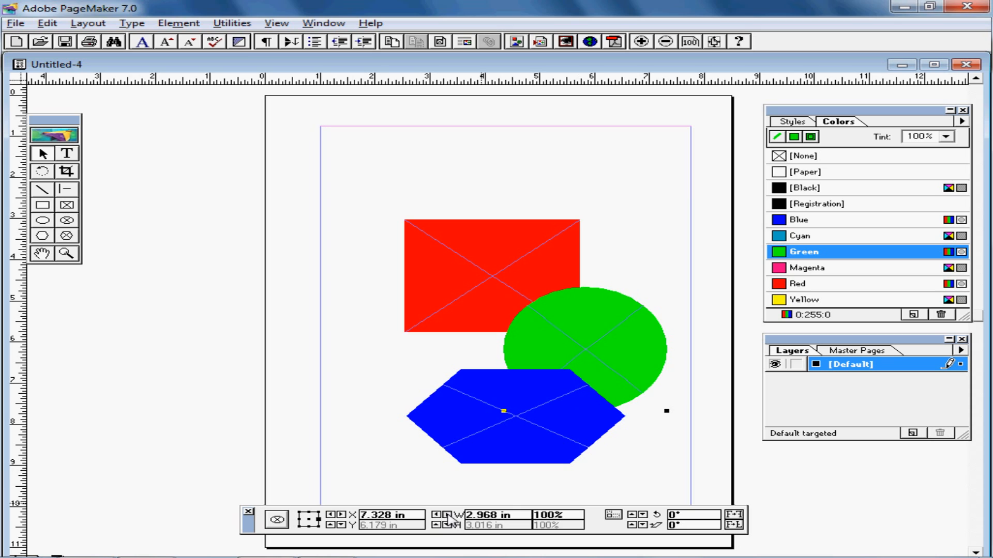
left_click(447, 516)
left_click(447, 515)
left_click(446, 515)
left_click(447, 515)
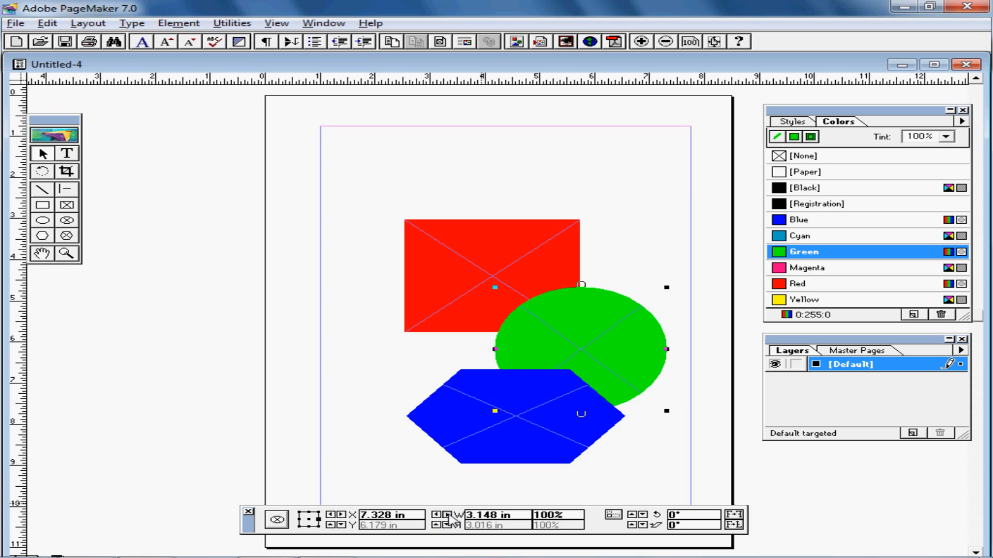
left_click(446, 515)
left_click(447, 515)
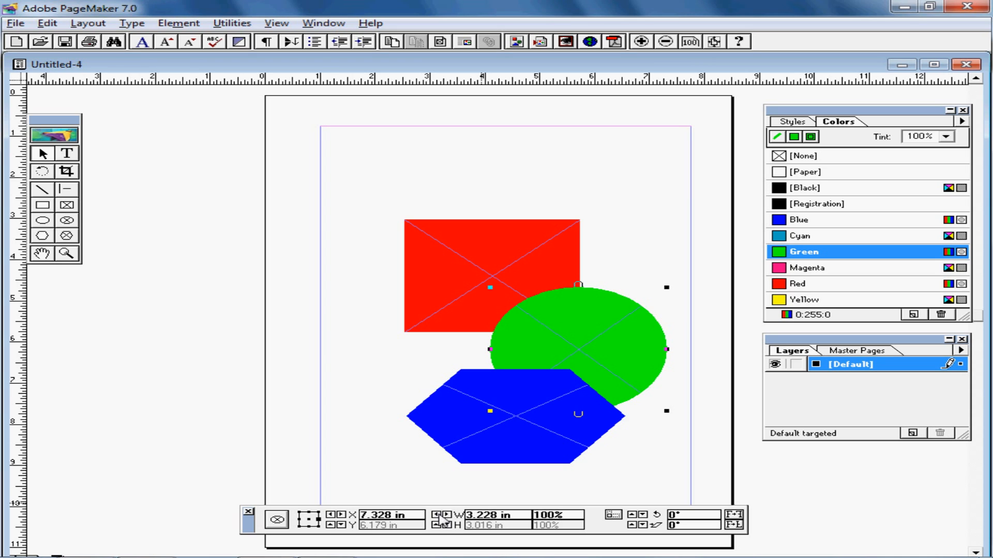
- Narrow the green ellipse in small increments to a width of 3.038 in
left_click(437, 515)
left_click(437, 515)
left_click(437, 515)
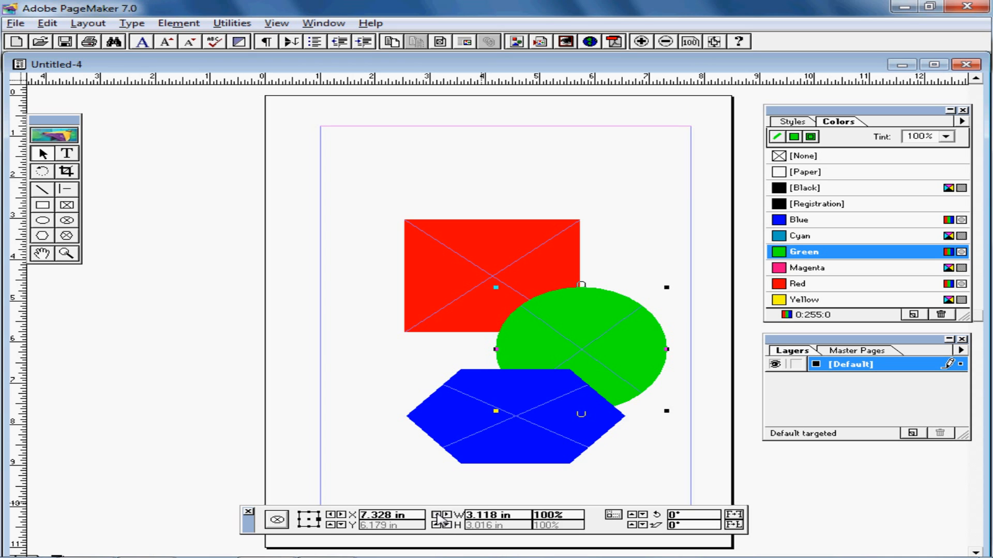
left_click(437, 515)
left_click(437, 515)
left_click(437, 515)
left_click(437, 515)
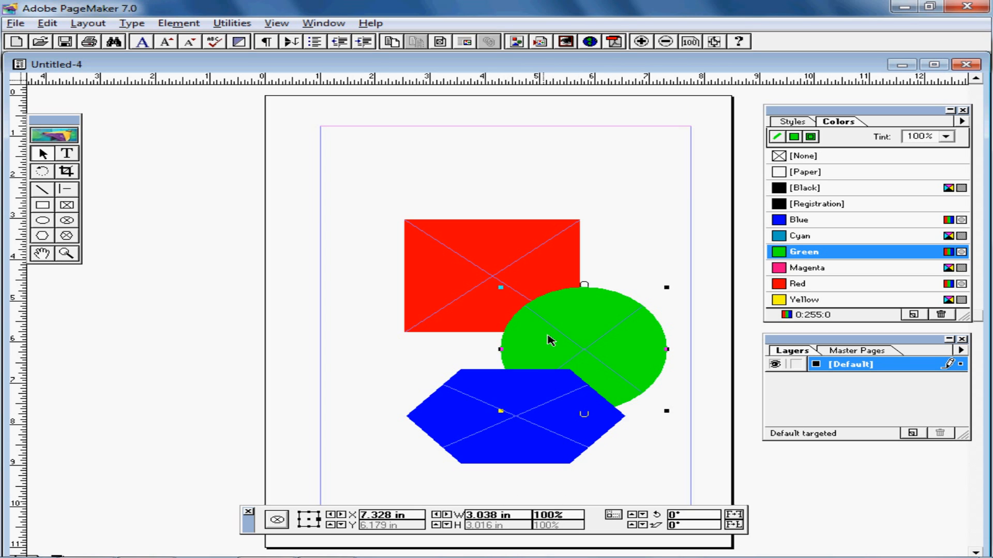
- Move the red rectangle, green ellipse and blue polygon up the page, keeping the ellipse overlapped by the polygon
left_click(479, 262)
left_click_drag(478, 262, 465, 217)
left_click_drag(597, 322, 604, 276)
left_click_drag(533, 412, 524, 334)
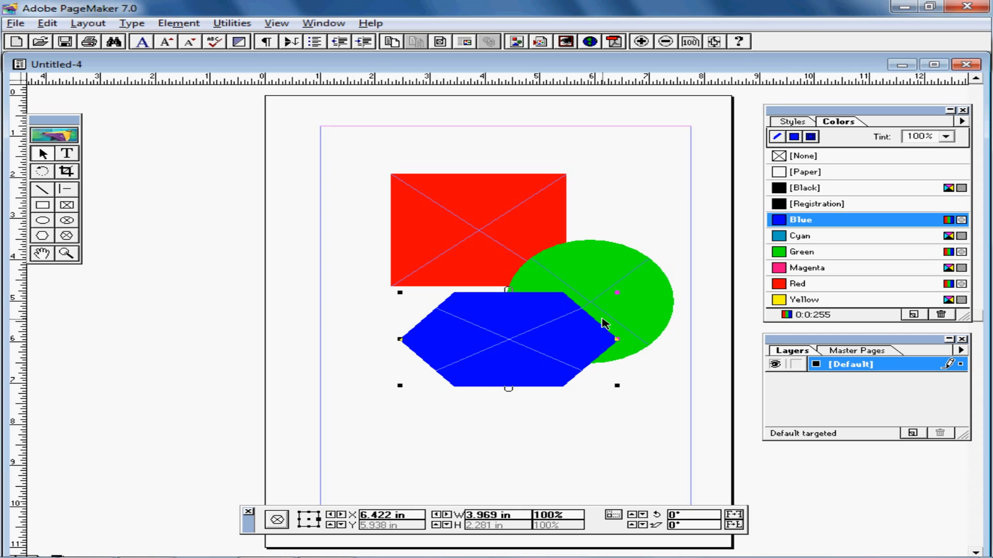
- Select the green ellipse, red rectangle and blue polygon together and group them
left_click(639, 276)
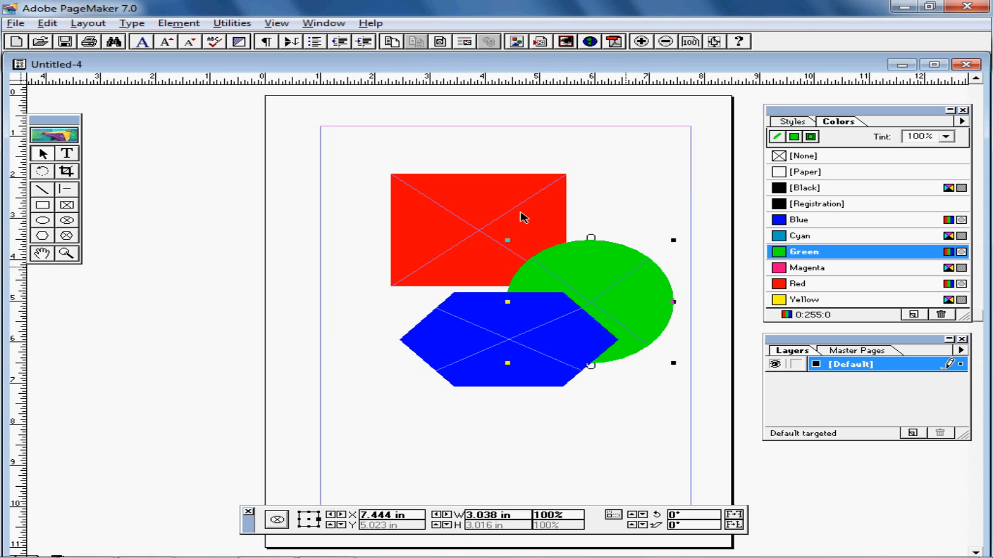
left_click(484, 199, "shift")
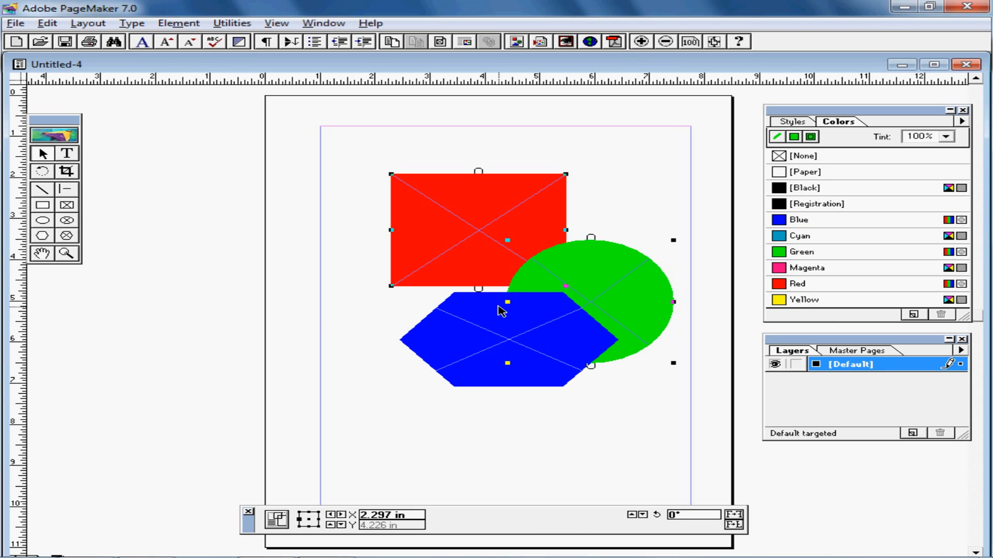
left_click(409, 335, "shift")
left_click(172, 25)
left_click(235, 170)
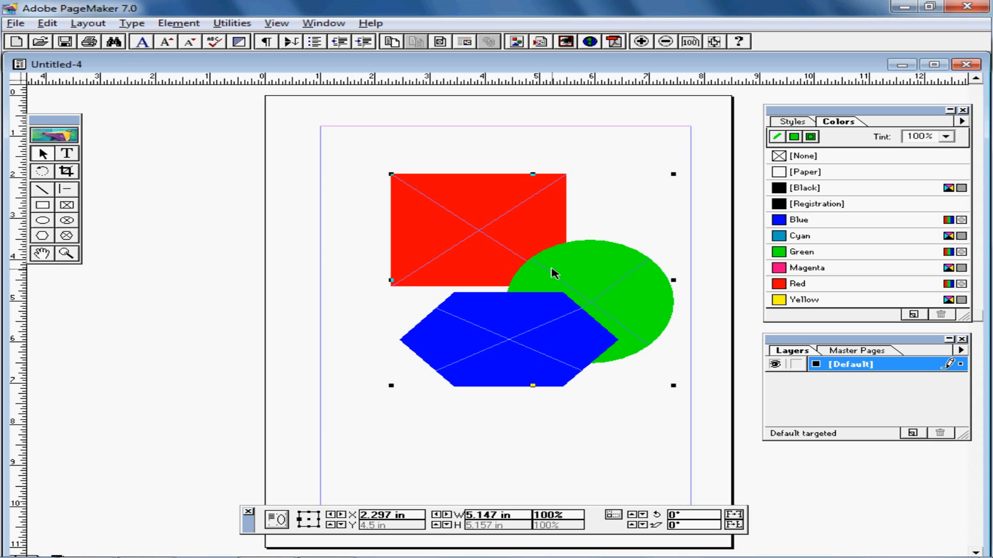
- Move the group down and left so its left edge is at about 1.92 in, and color it yellow before switching it to green
left_click_drag(553, 274, 531, 305)
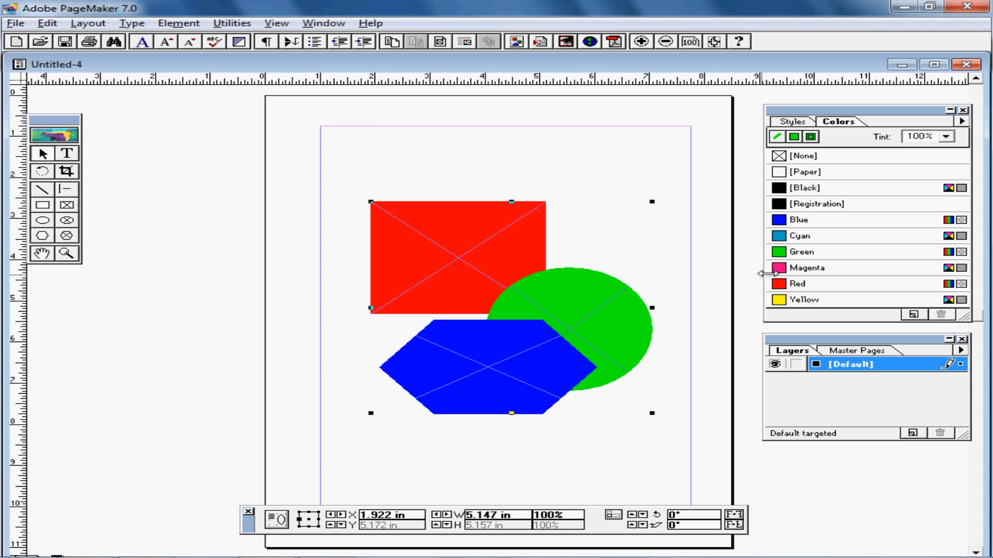
left_click(795, 301)
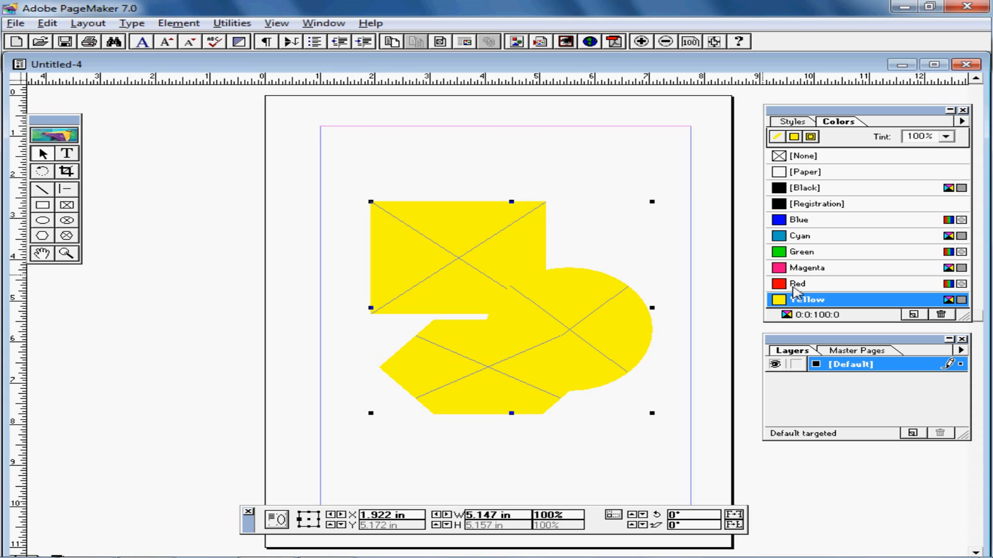
left_click(790, 252)
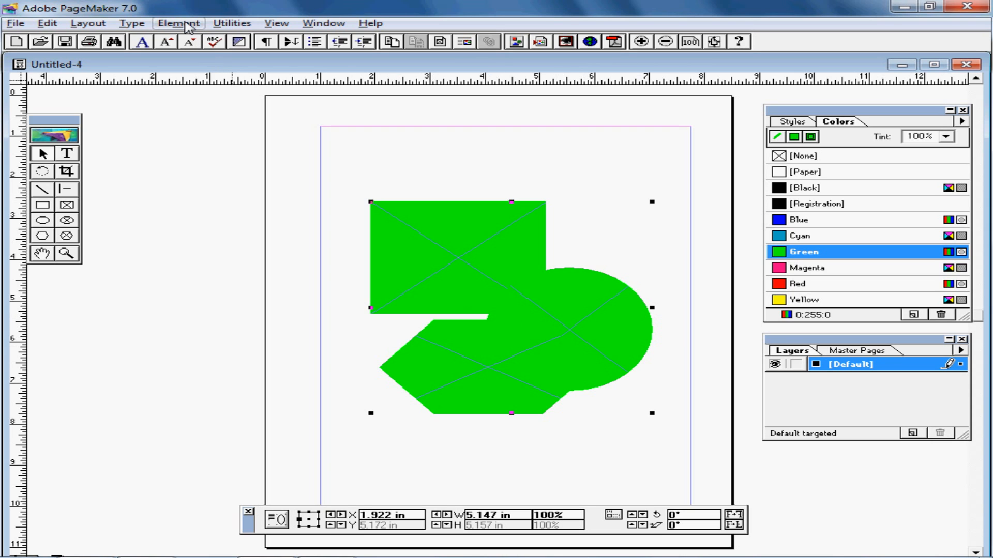
- Ungroup the green shapes and clear the selection
left_click(179, 24)
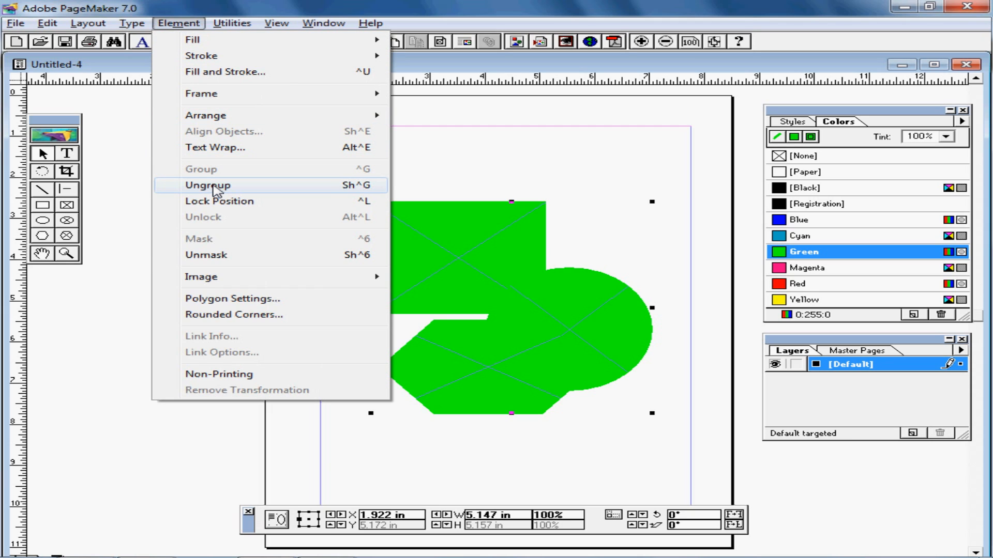
left_click(218, 186)
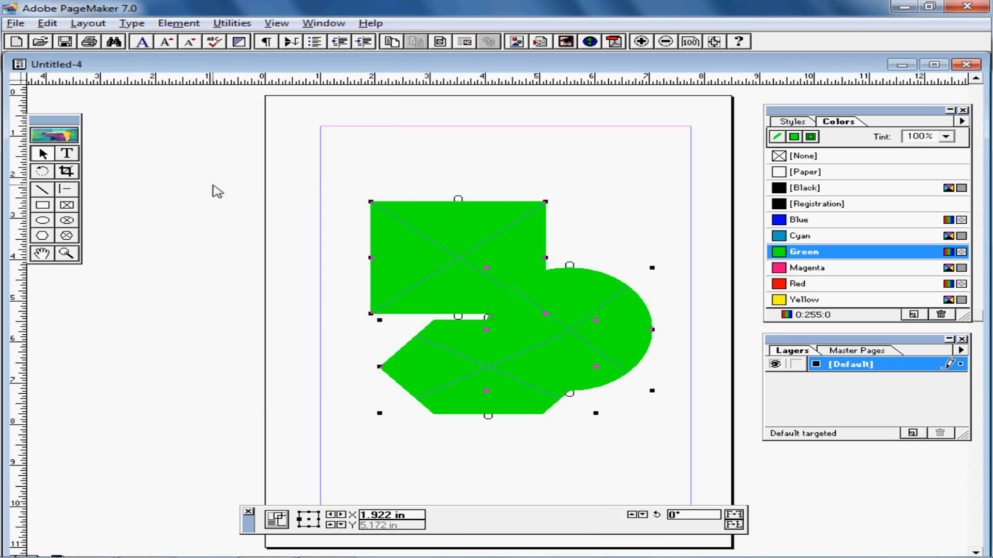
left_click(592, 217)
- Color the rectangle Magenta and the ellipse Yellow individually
left_click(490, 240)
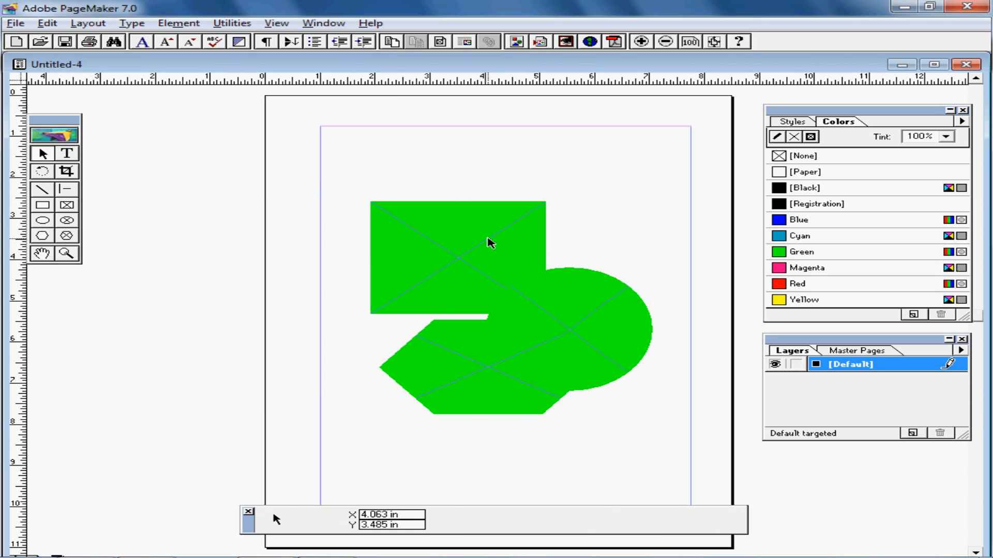
left_click(781, 274)
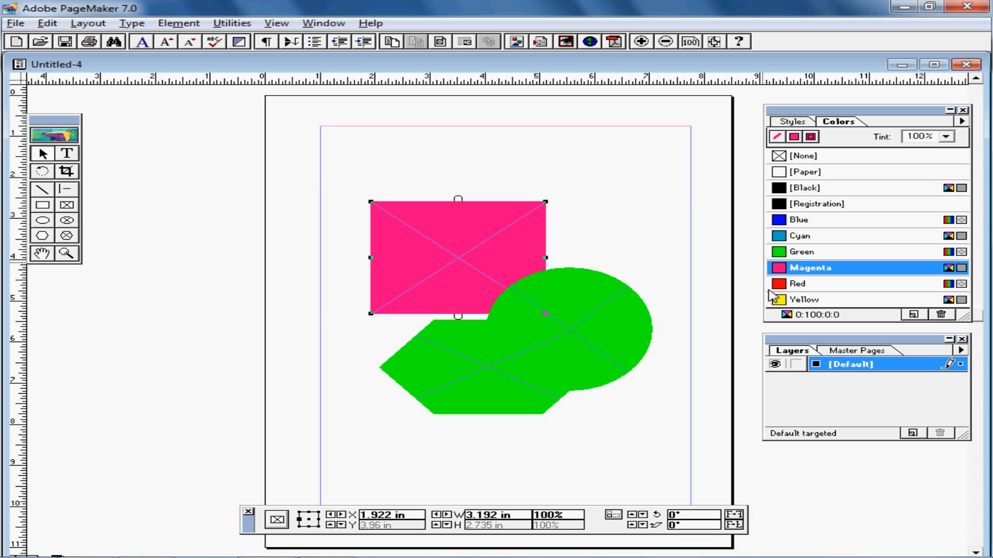
left_click(642, 339)
left_click(782, 301)
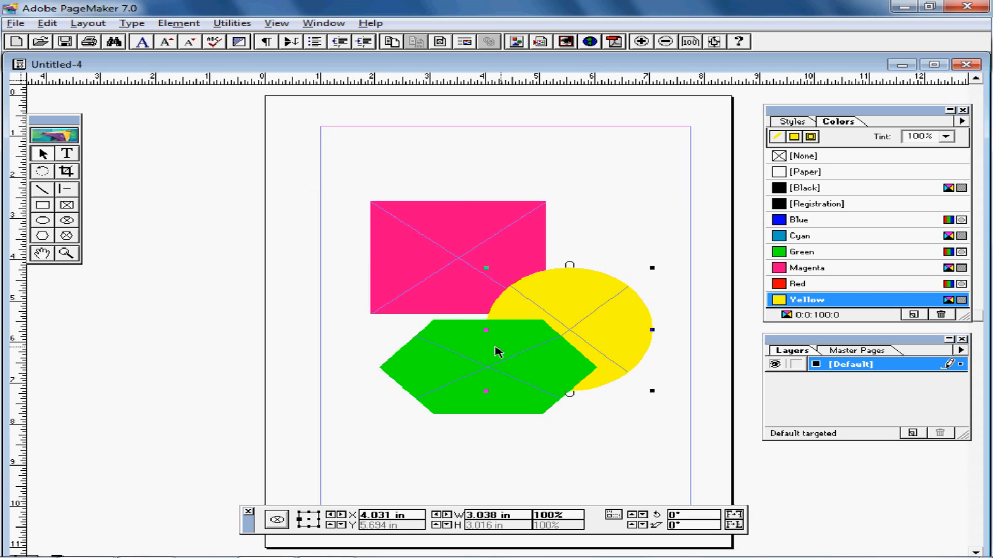
- Select the polygon, rectangle and ellipse one at a time to check that each is a separate frame
left_click(498, 352)
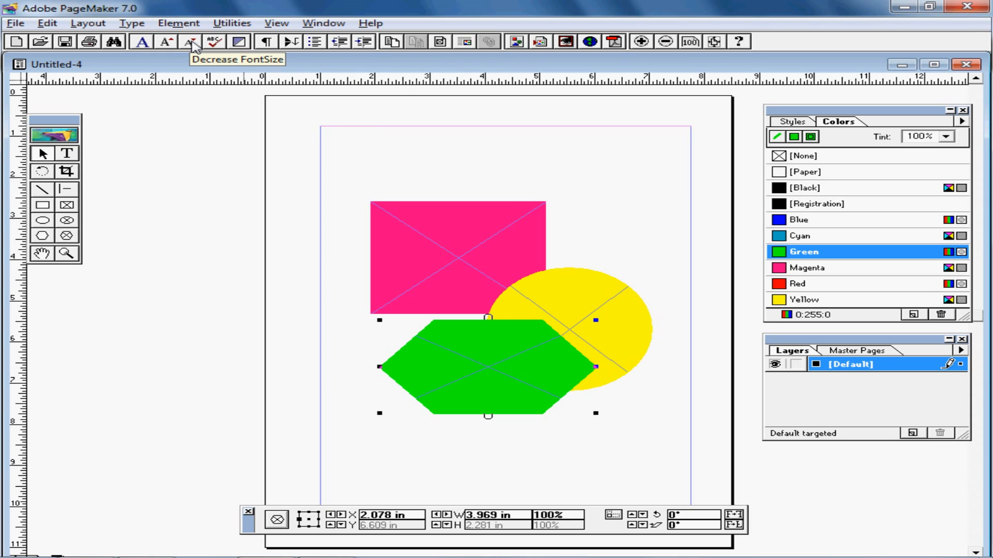
left_click(493, 252)
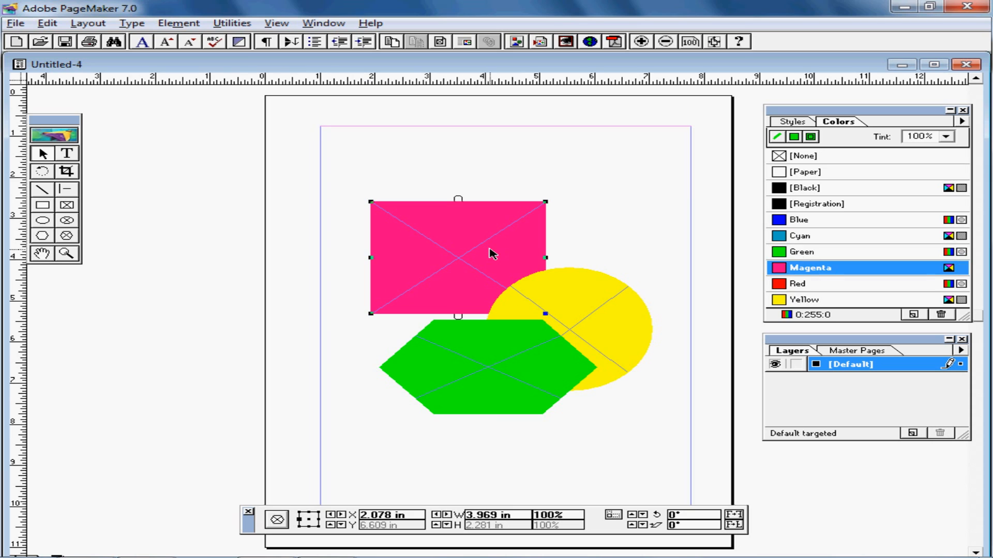
left_click(581, 288)
left_click(476, 235)
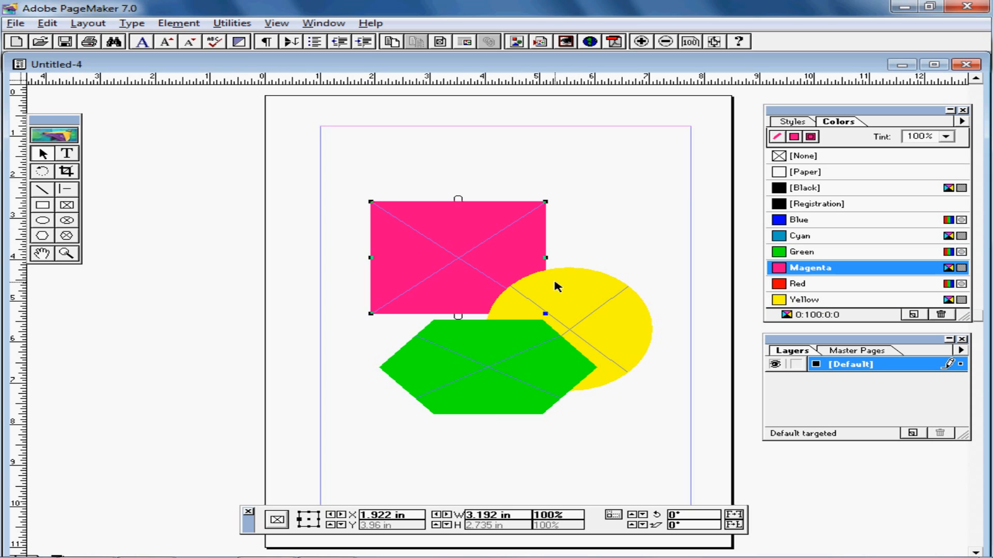
left_click(557, 299)
left_click(497, 352)
left_click(465, 266)
left_click(594, 303)
- Lock the green polygon's position, and move the yellow ellipse and magenta rectangle up and to the right on the page
left_click(481, 341)
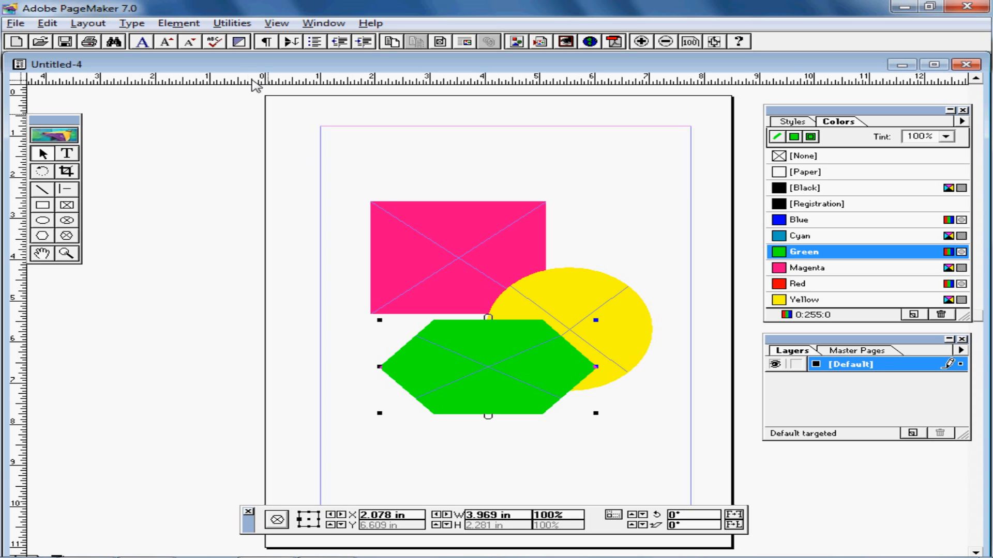
left_click(191, 26)
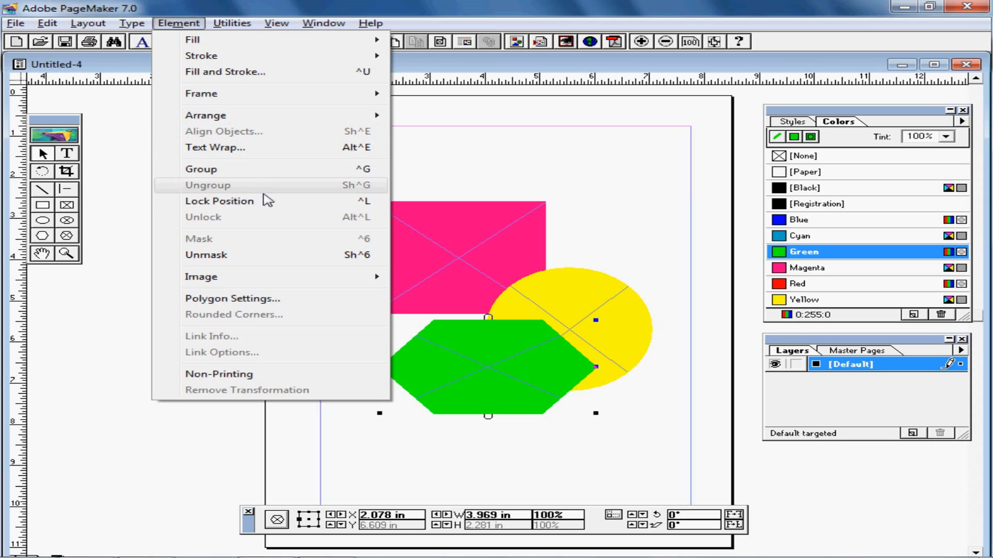
left_click(261, 205)
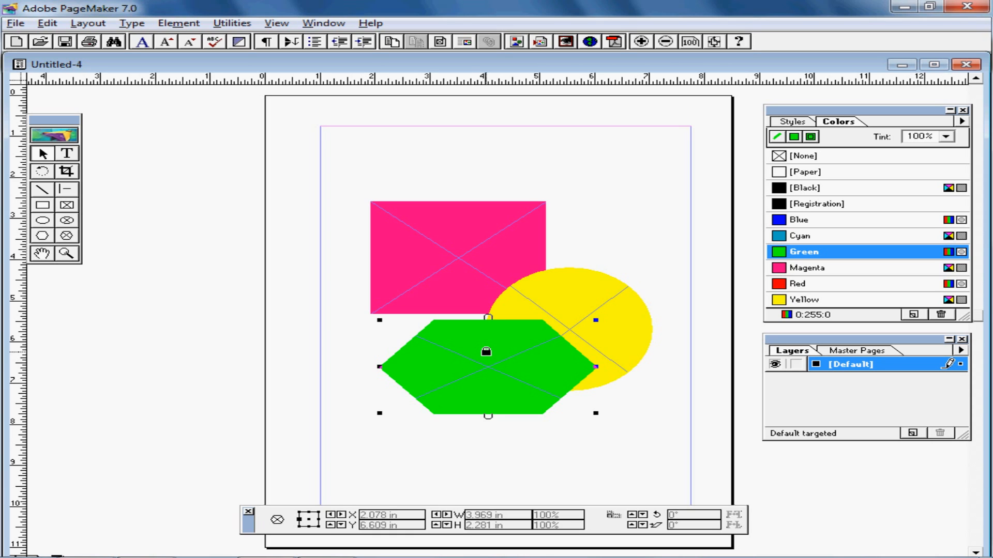
left_click_drag(547, 304, 583, 269)
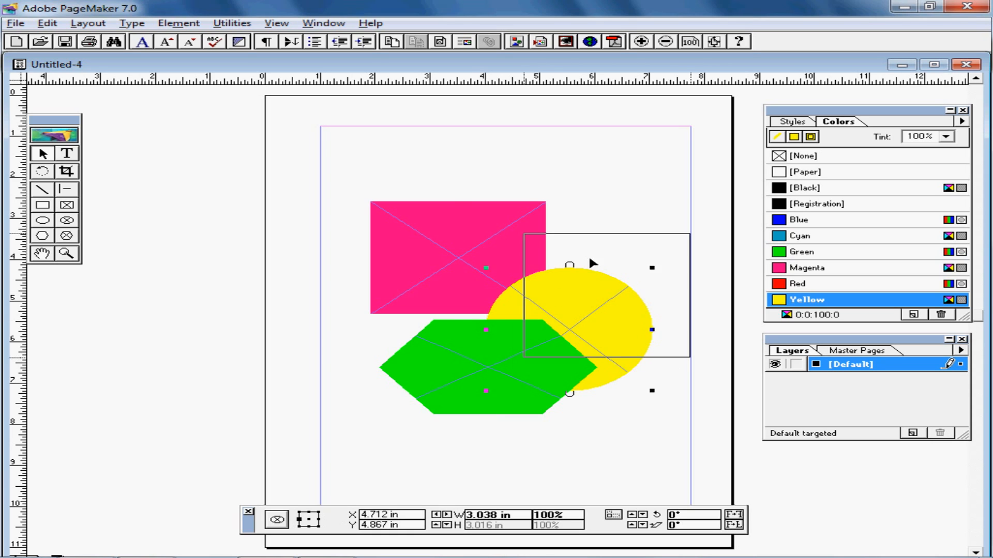
left_click_drag(451, 289, 466, 236)
- Unlock the green polygon and move it down and left, clear of the ellipse, with its left edge at about 1.75 in
left_click(490, 365)
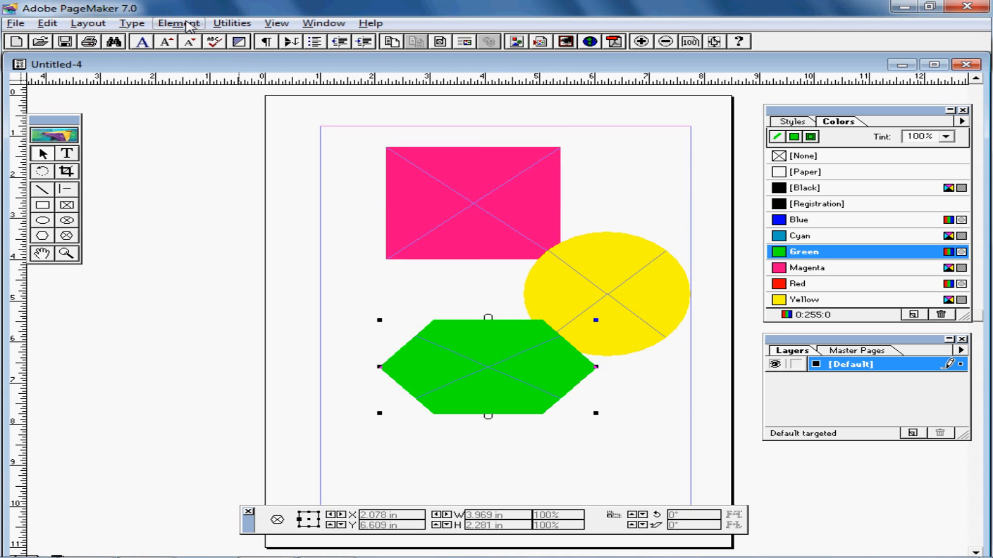
left_click(180, 23)
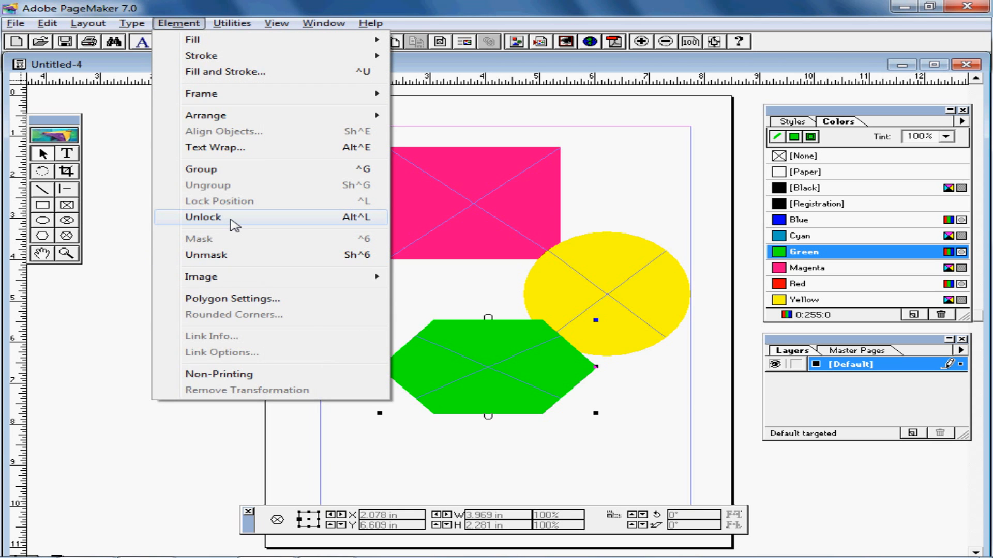
left_click(234, 217)
left_click_drag(494, 363, 472, 398)
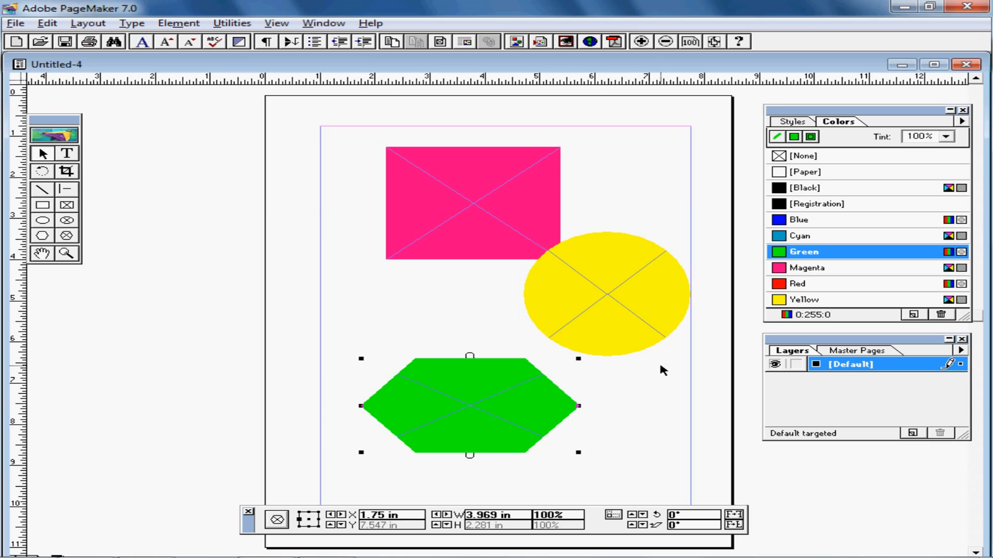